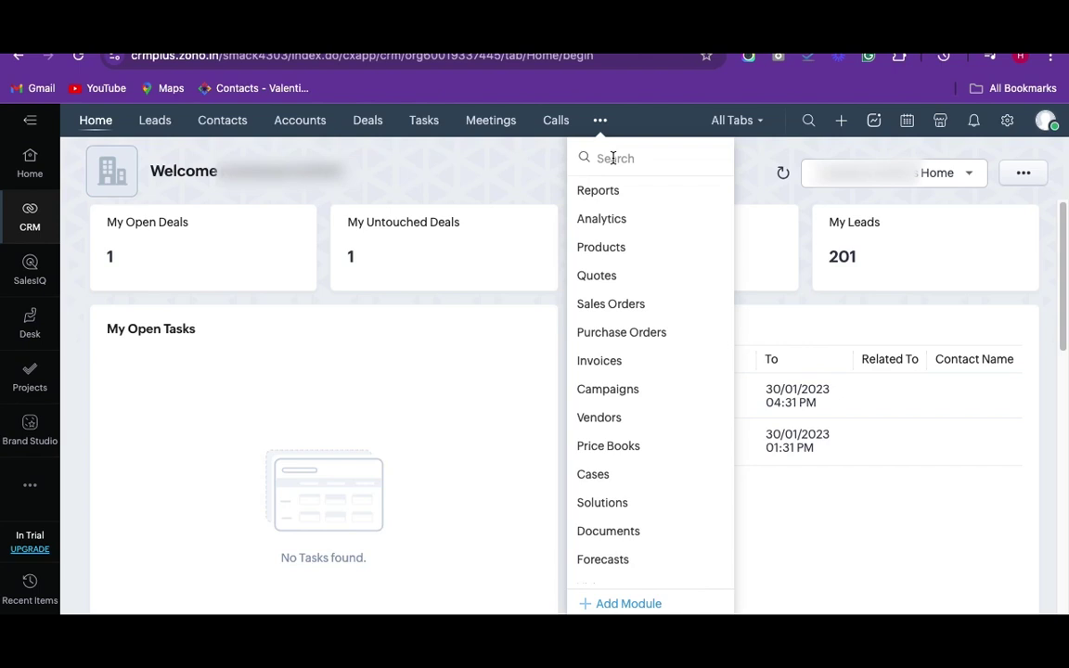
Find Shopify via the module search 'Sh', start a connection, and paste aug19-dev as Store Name
text(Sh)
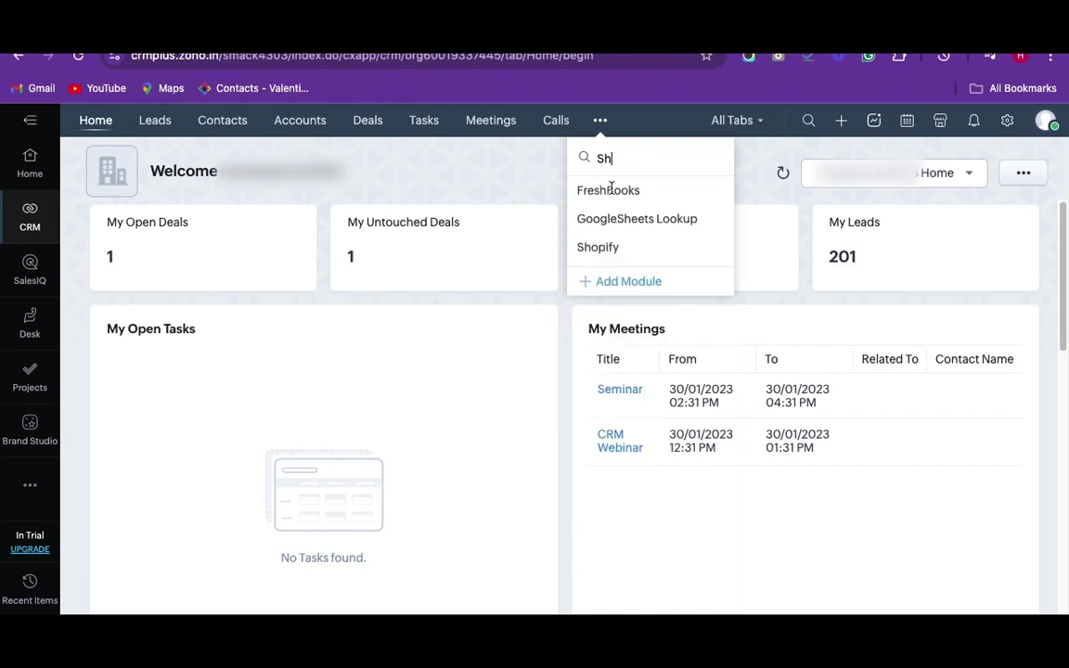
click(592, 254)
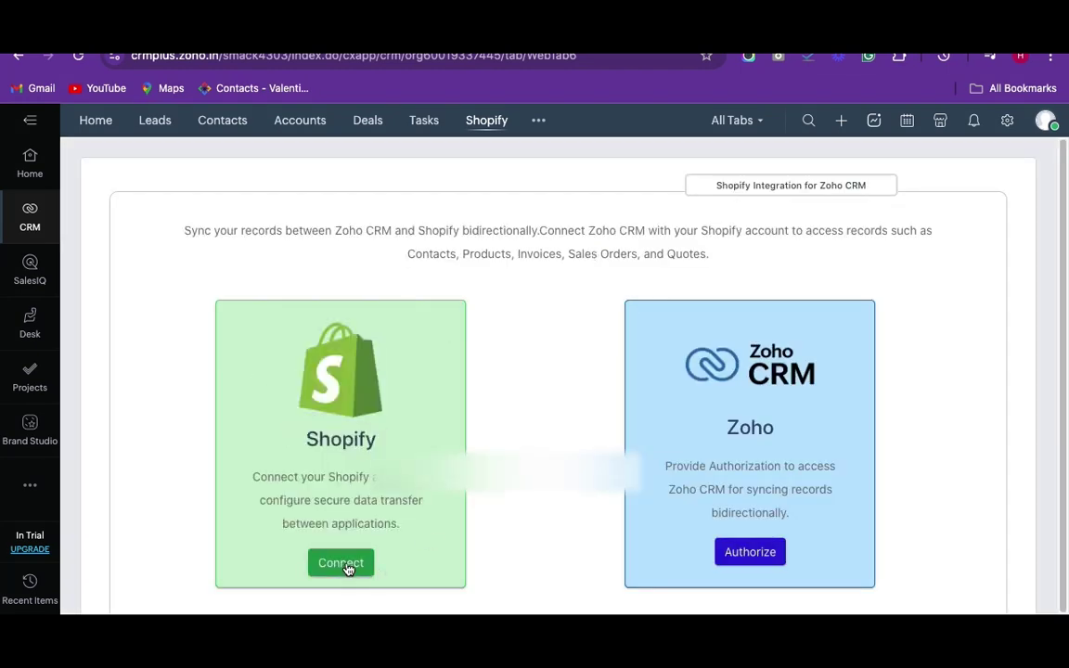
click(345, 565)
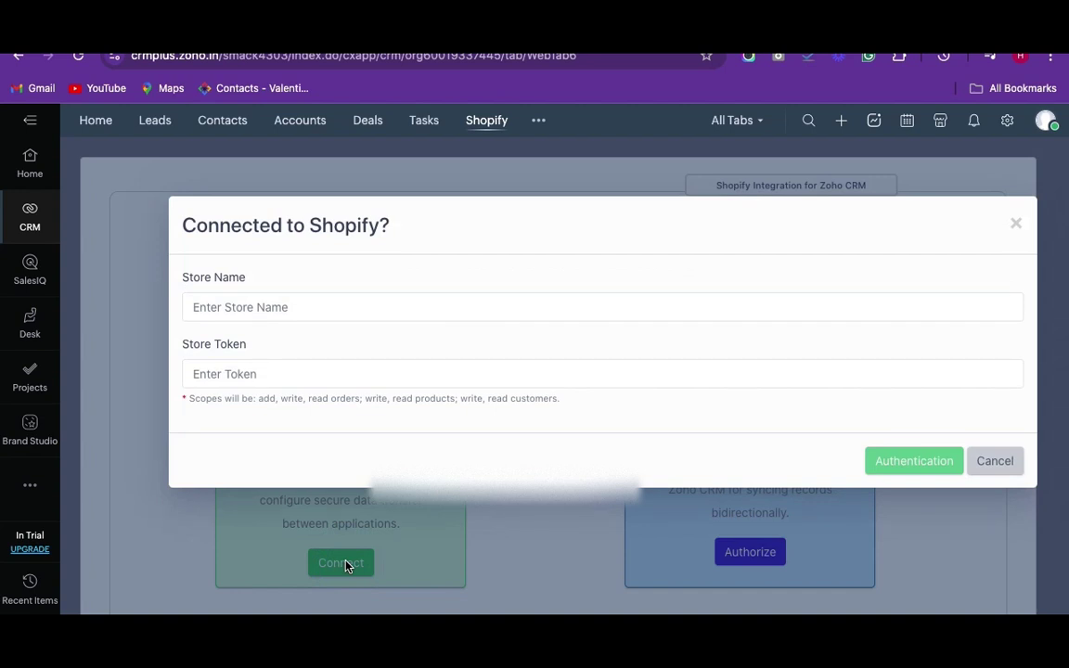
click(205, 305)
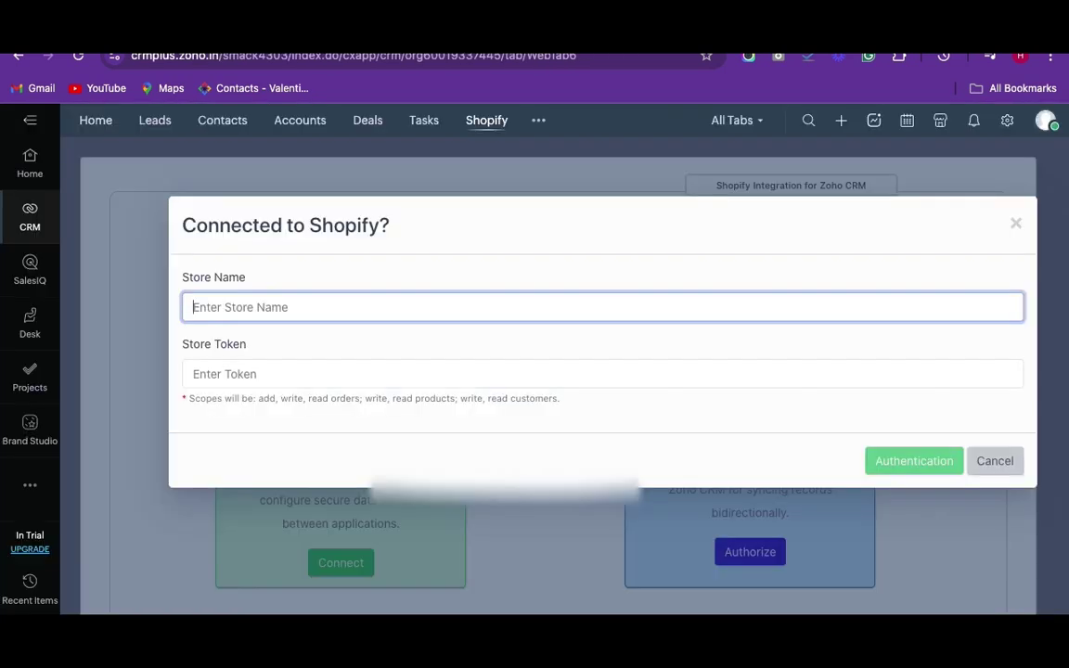
key(ctrl+v)
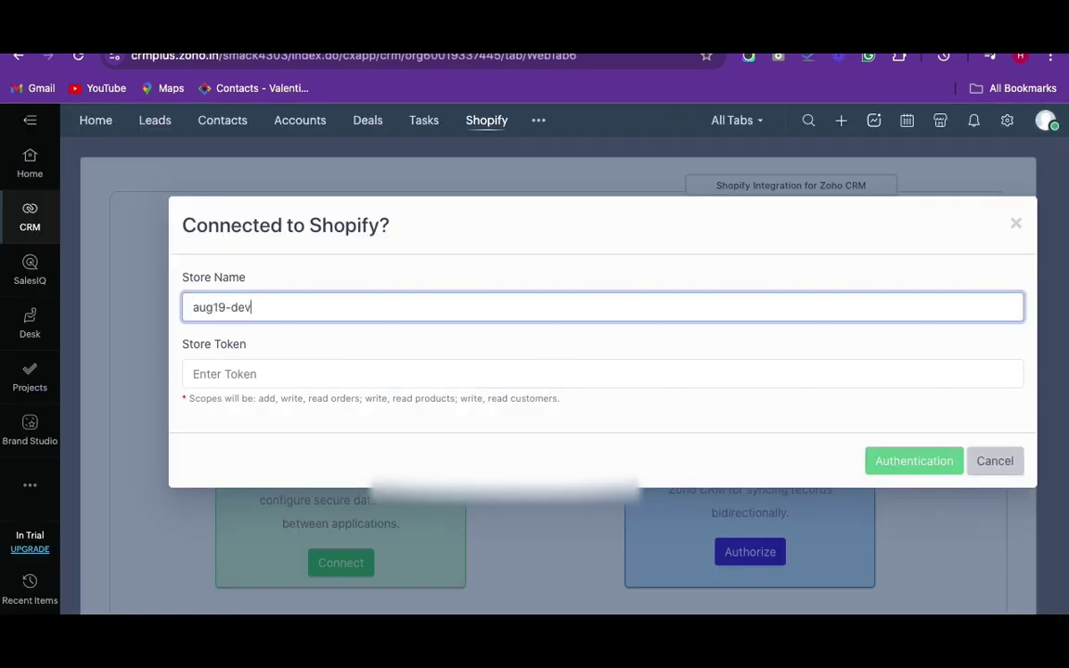
Switch to Shopify Admin and go to Settings > Apps and sales channels > Develop apps
click(293, 375)
key(ctrl+Tab)
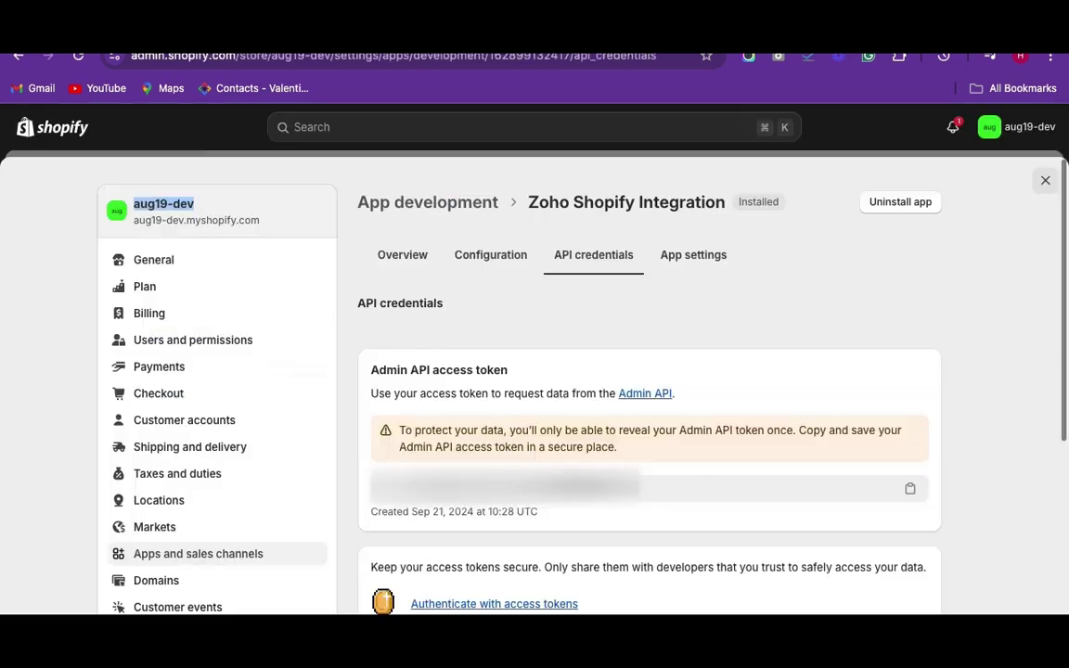
key(Escape)
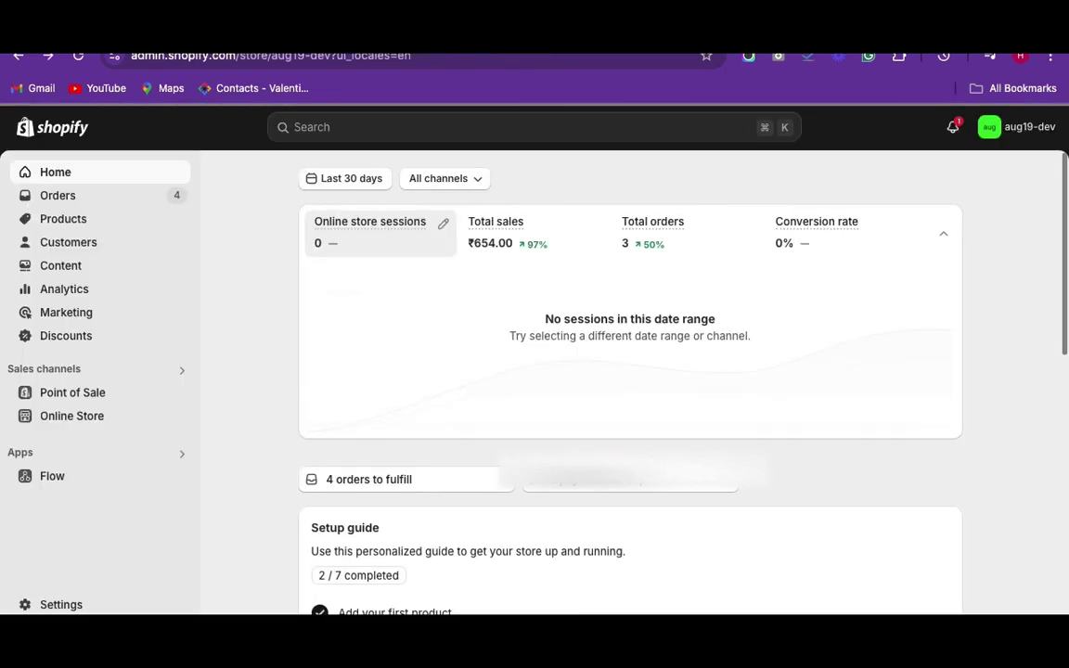
click(53, 606)
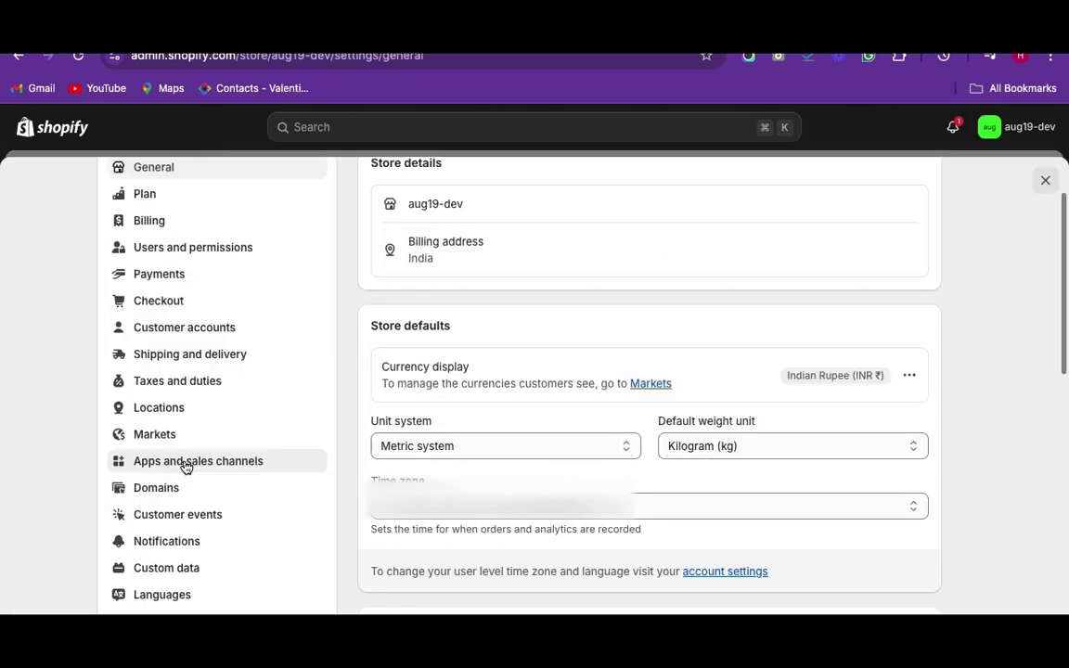
click(184, 462)
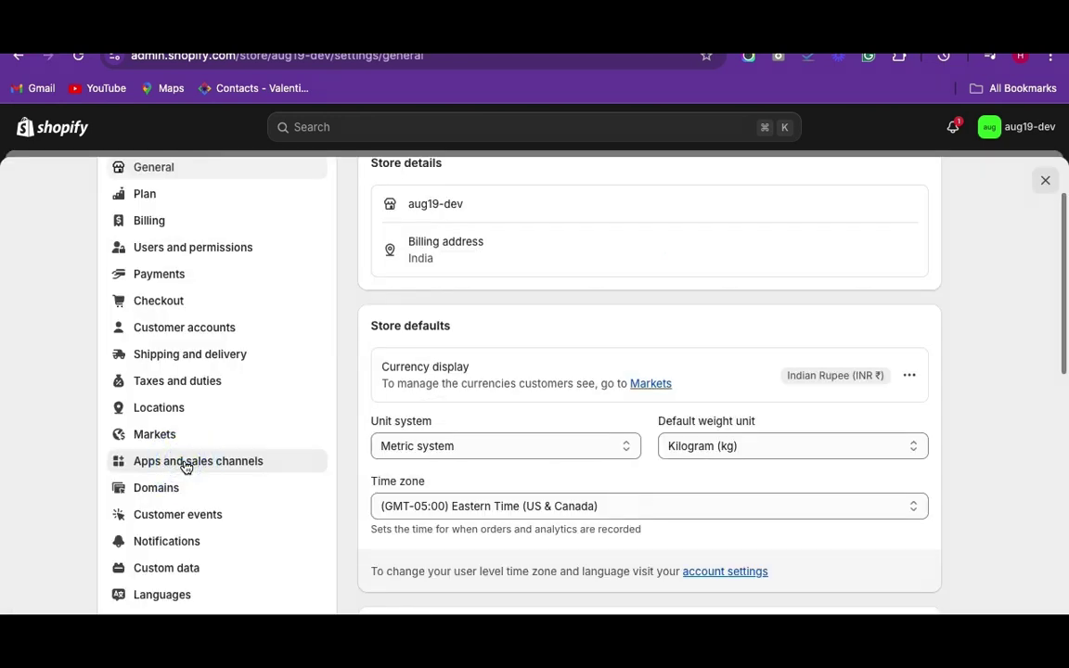
click(781, 204)
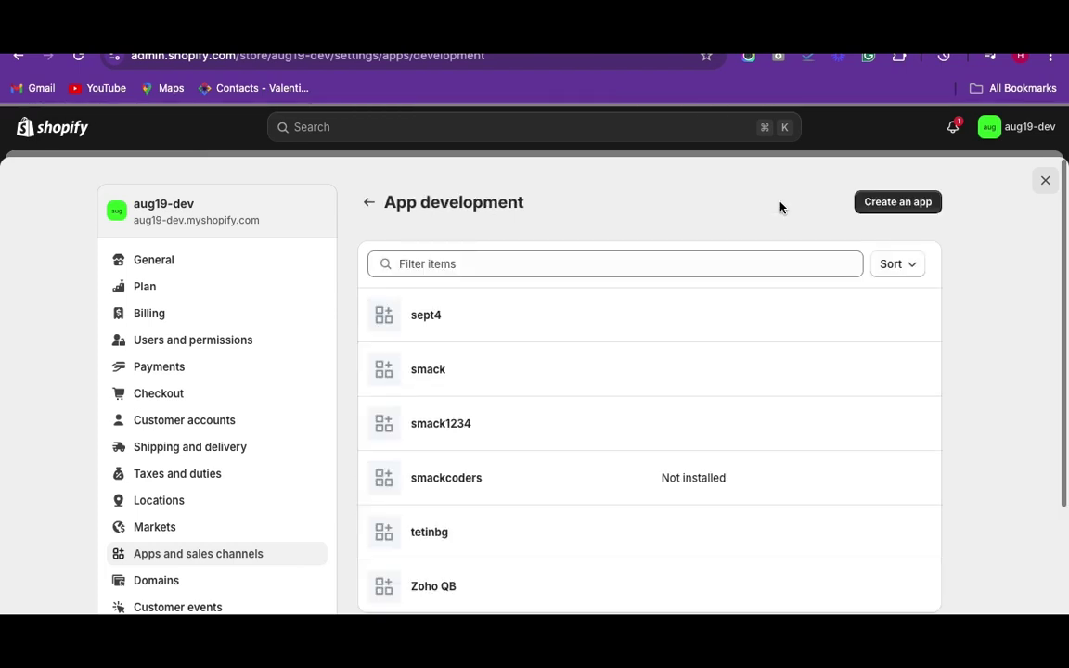
Create a custom app named 'Zoho Shopify Integration'
click(888, 204)
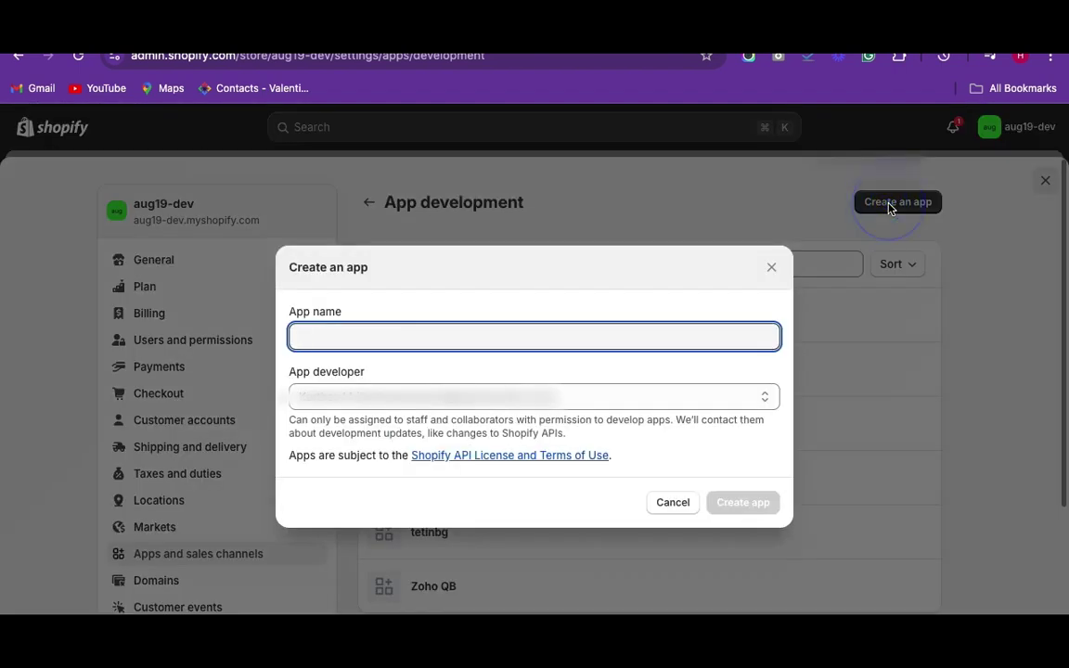
text(Zoho Shopify Integrat)
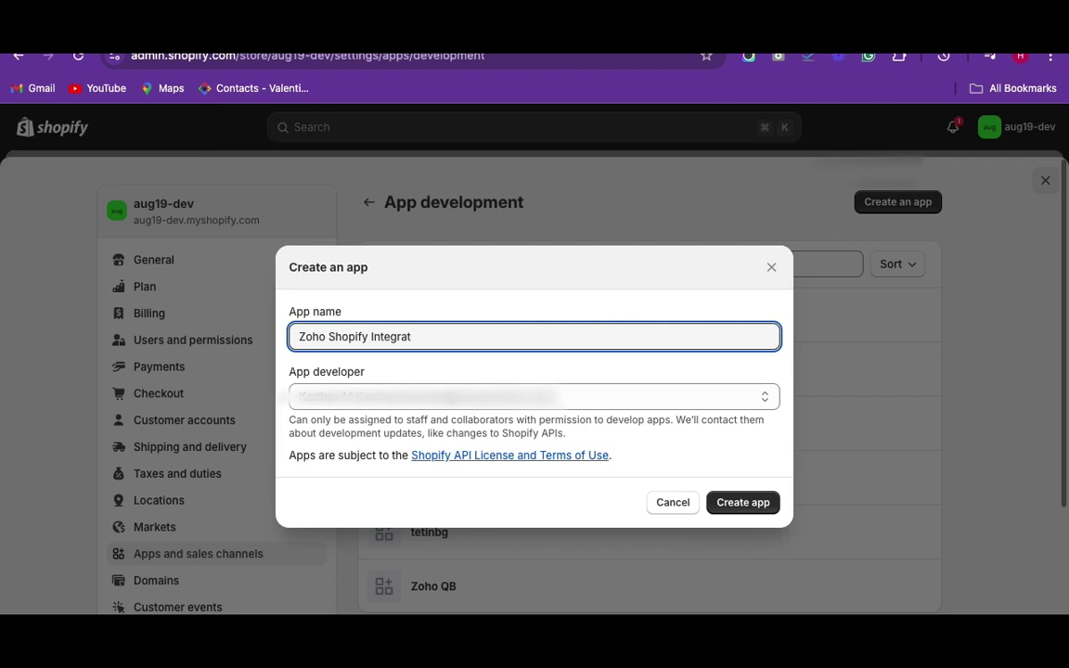
text(ion)
click(745, 501)
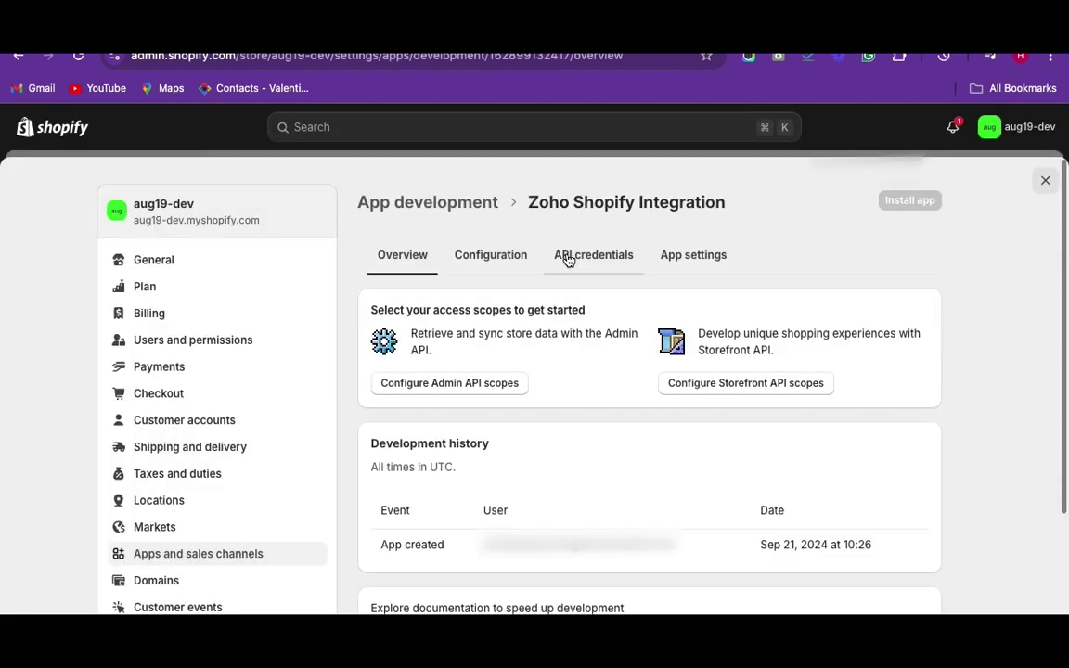
Give the app read and write Admin API scopes for customers, orders and products, and save
click(568, 257)
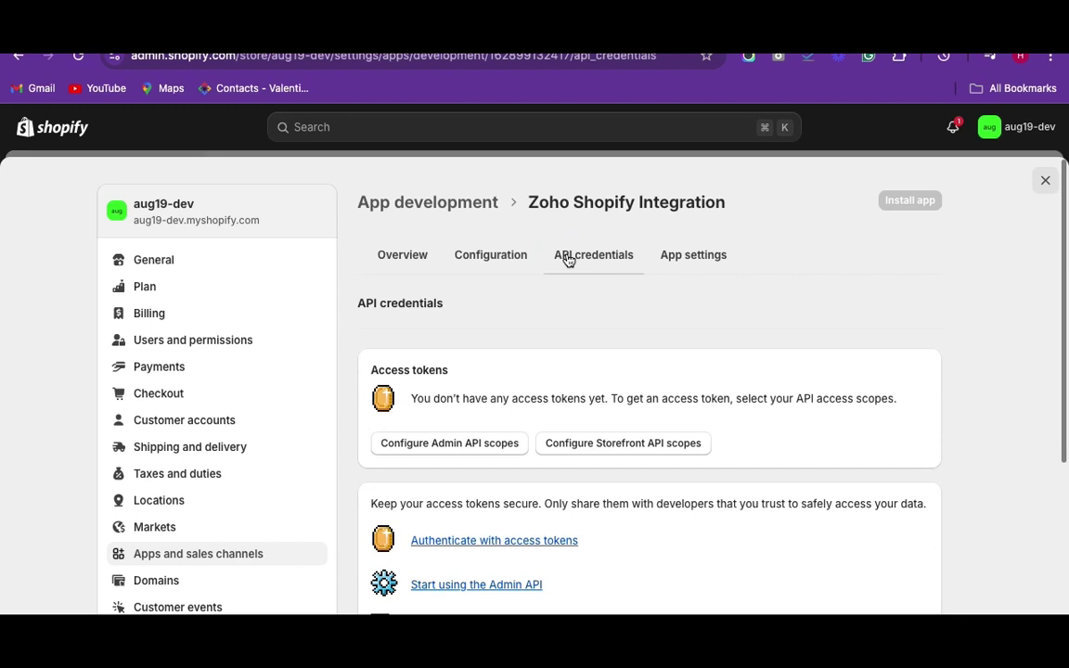
click(494, 260)
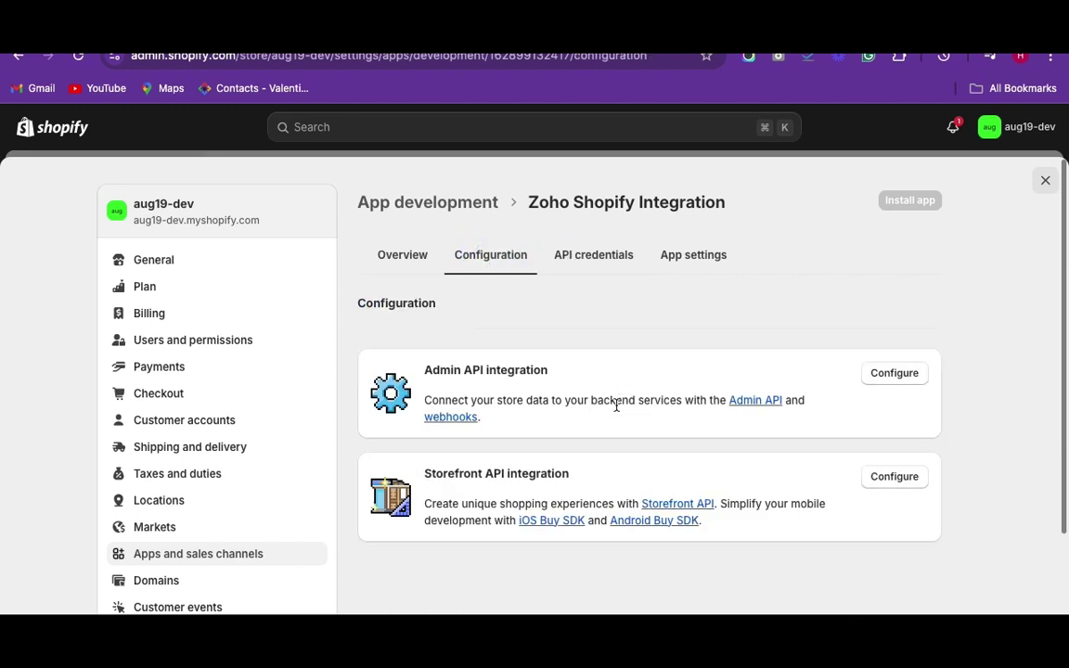
click(896, 373)
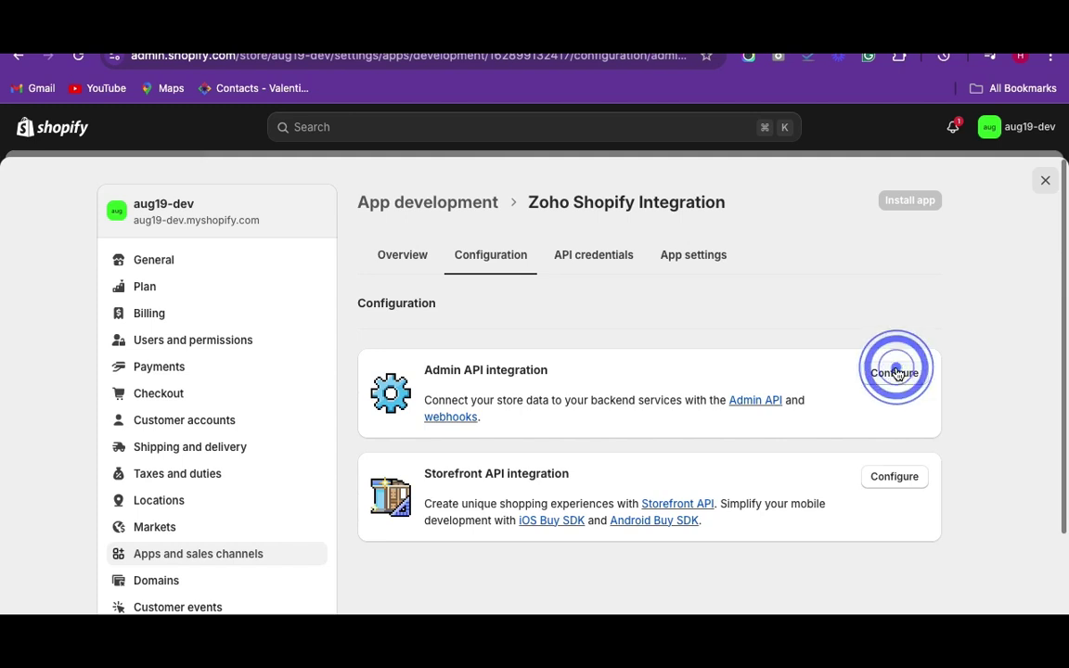
scroll(658, 420, down, 10)
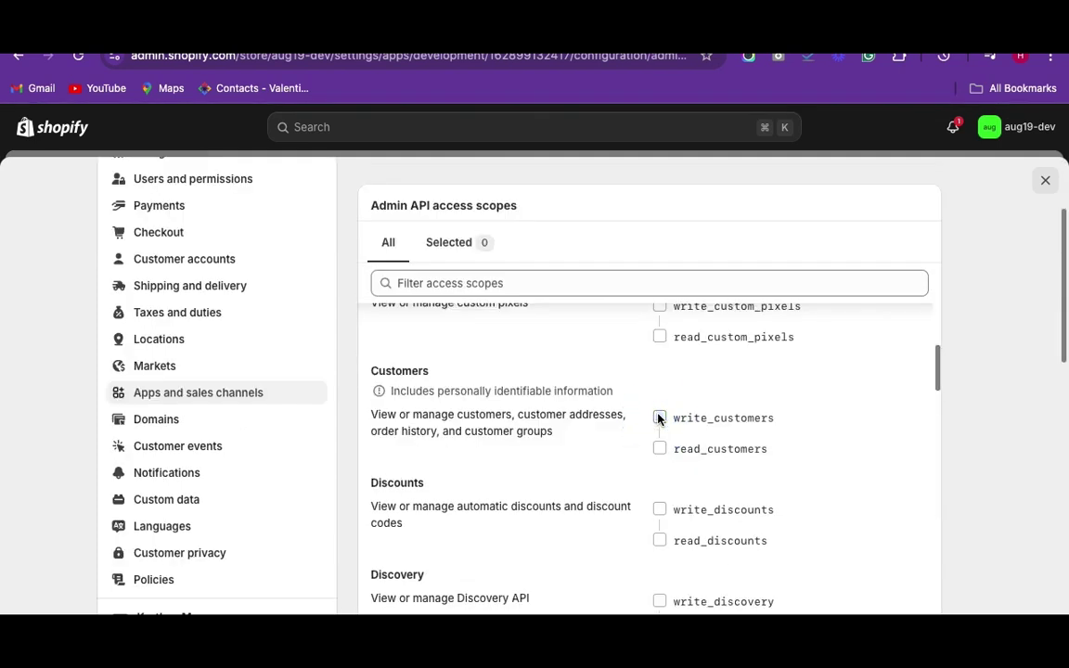
click(658, 419)
scroll(659, 446, down, 5)
click(660, 455)
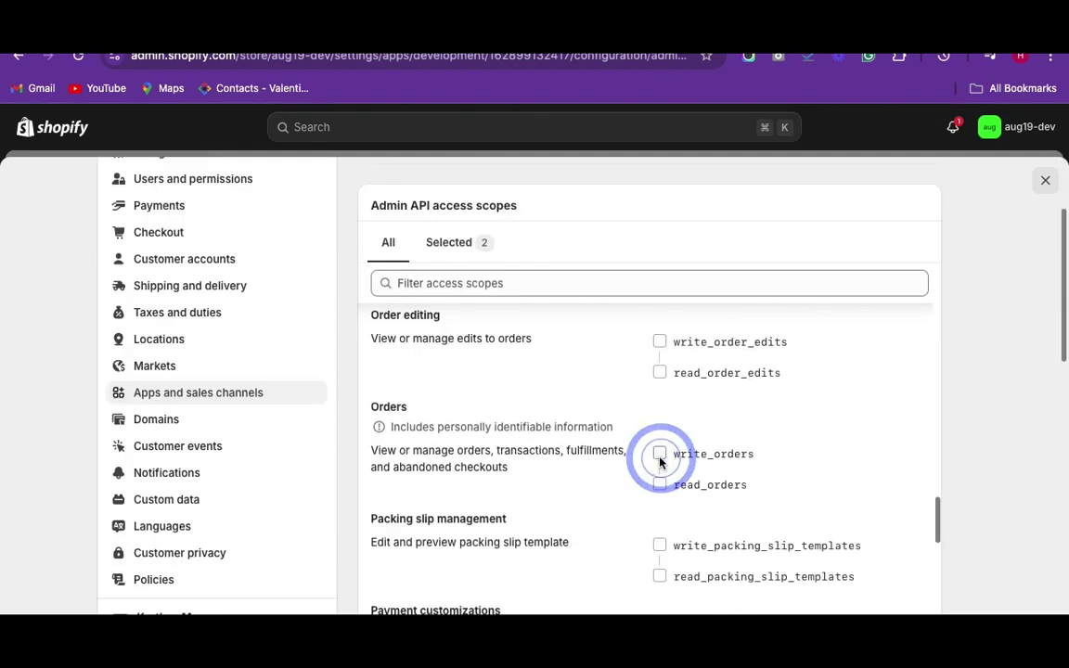
scroll(659, 445, down, 10)
click(659, 461)
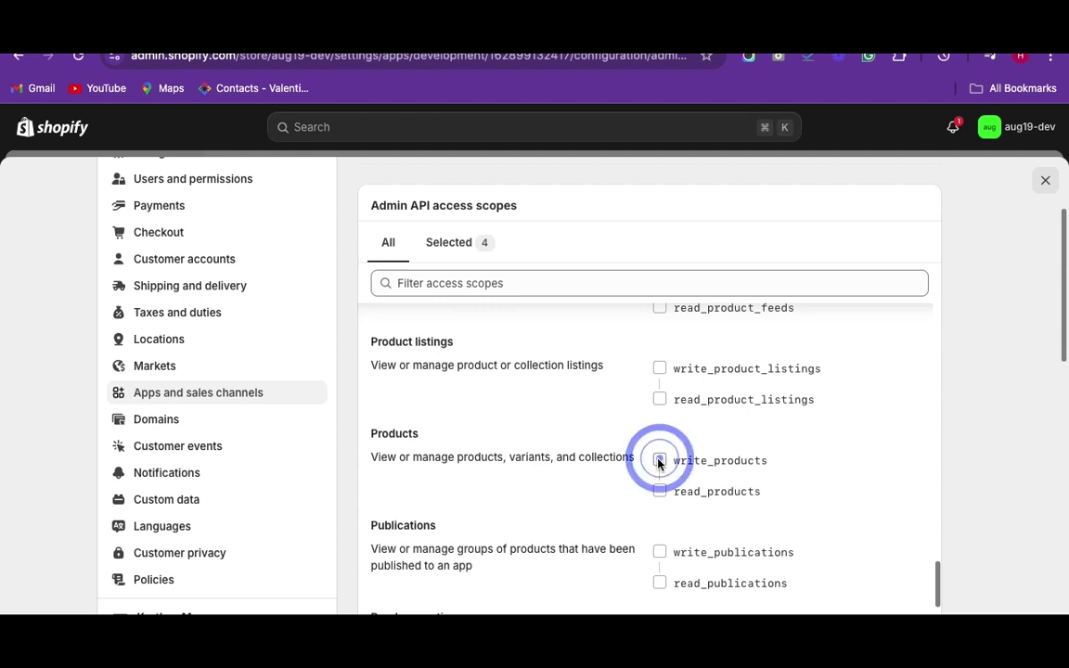
scroll(659, 445, up, 15)
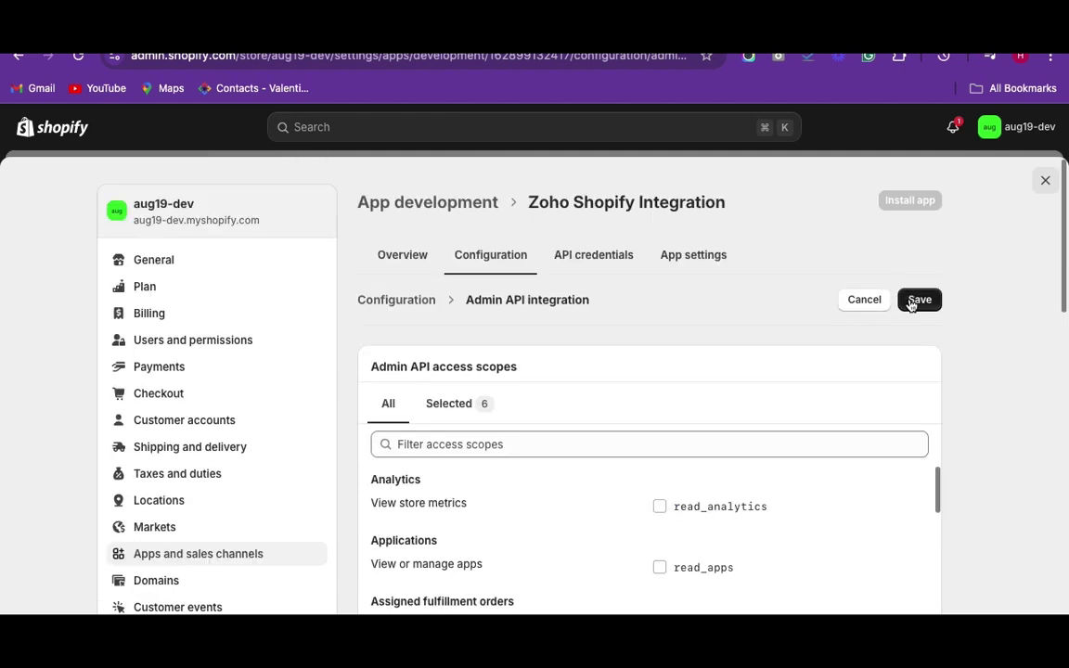
click(915, 301)
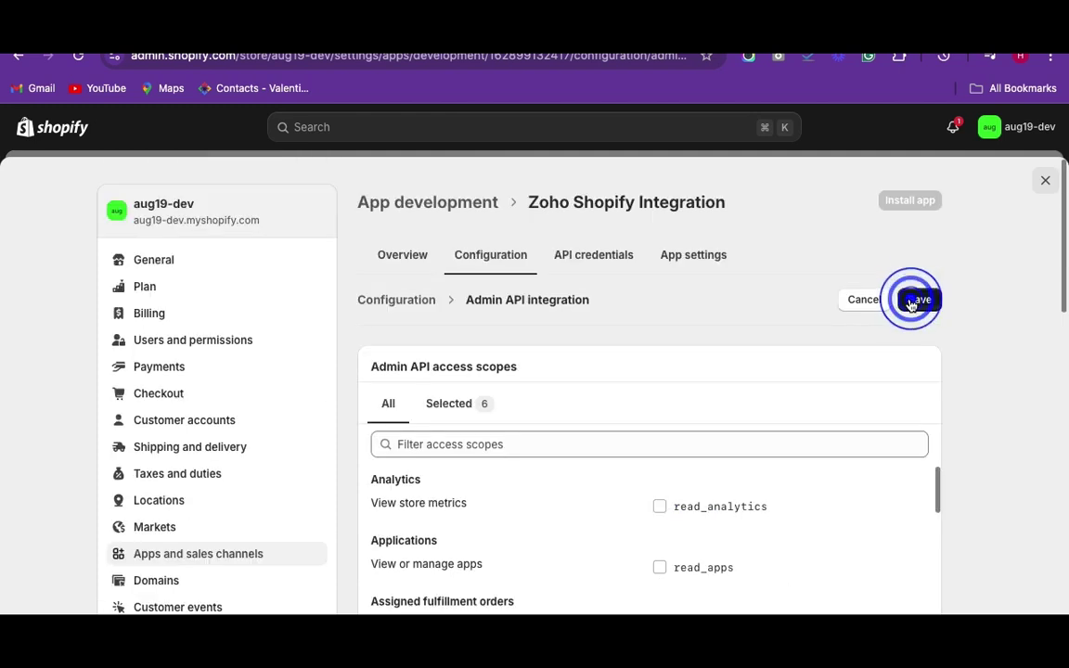
Install the app on the store and reveal its Admin API access token
click(598, 263)
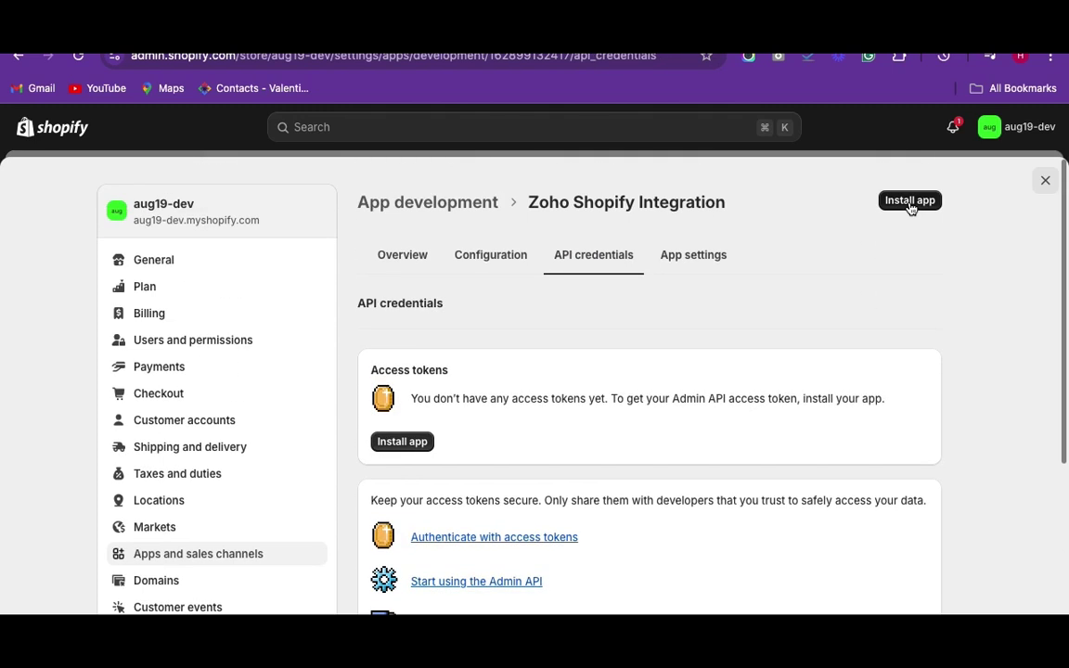
click(910, 201)
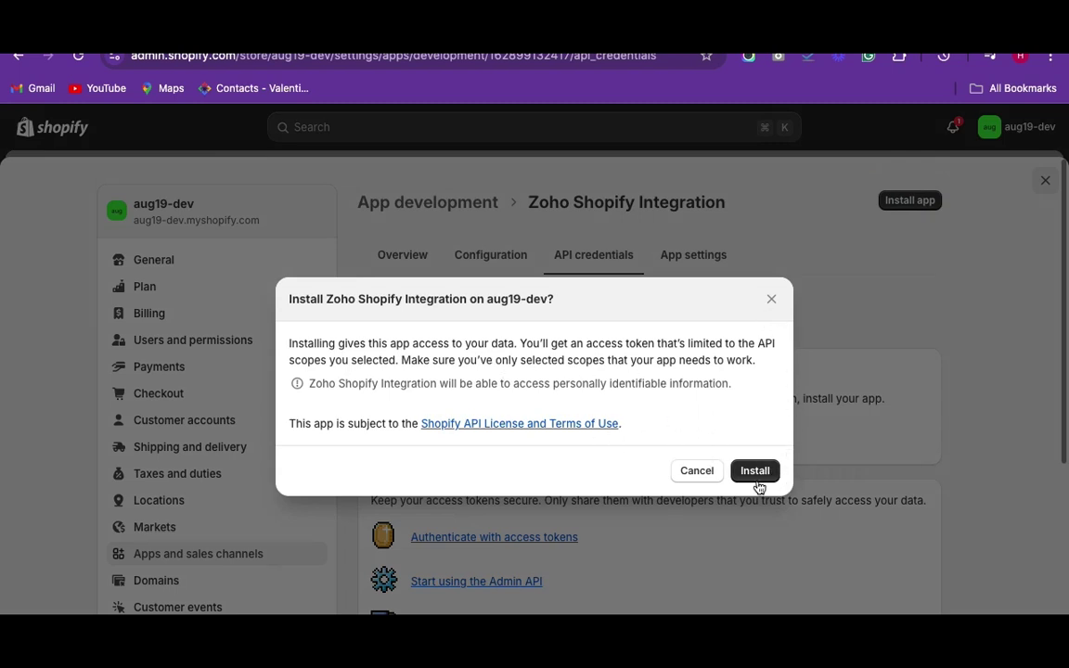
click(752, 473)
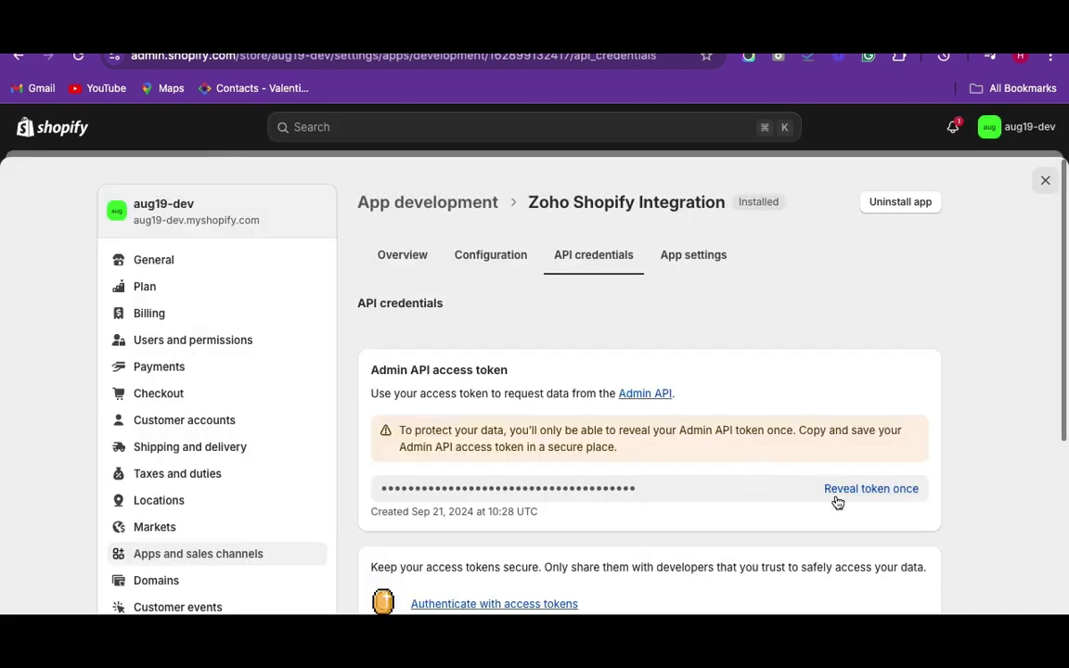
click(858, 486)
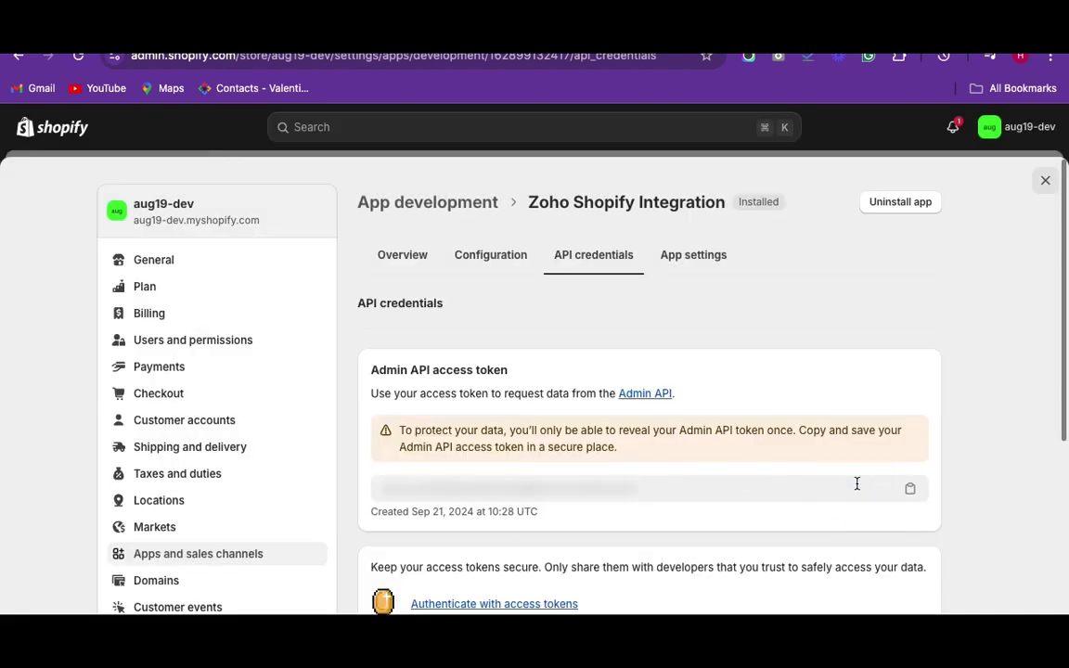
Paste the access token into Store Token, authenticate the store, and accept Xapps access
click(439, 474)
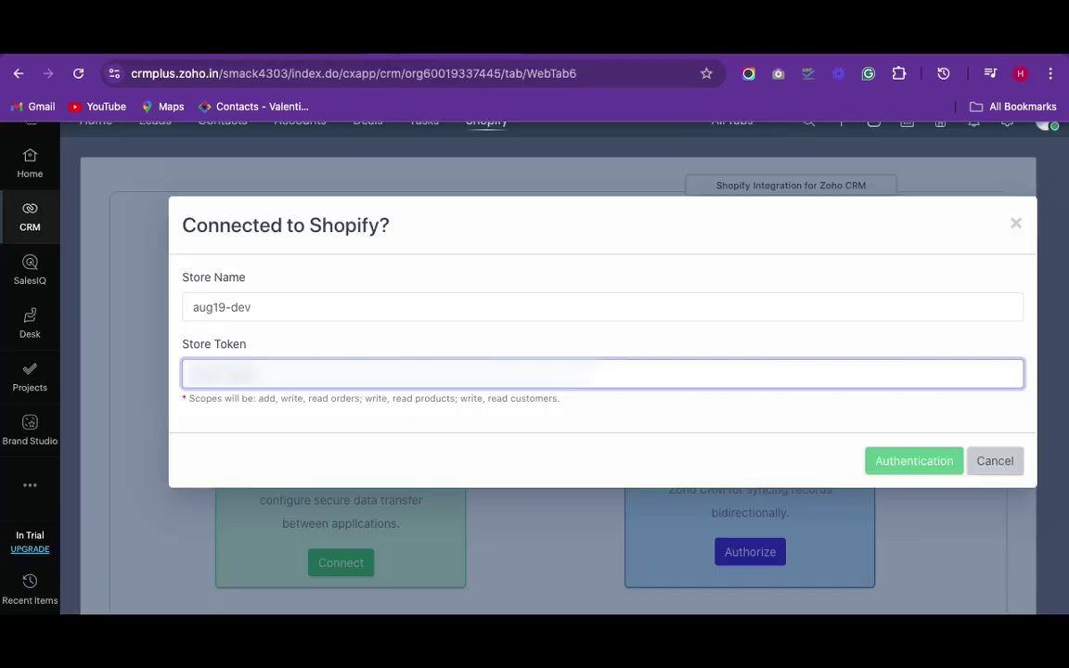
key(ctrl+v)
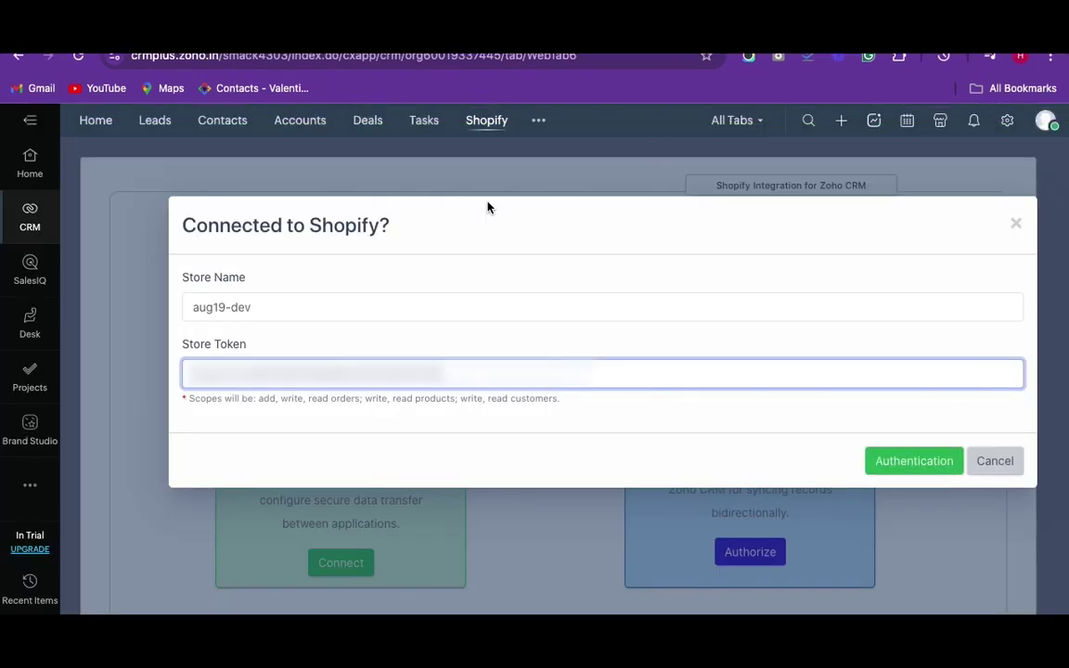
click(911, 467)
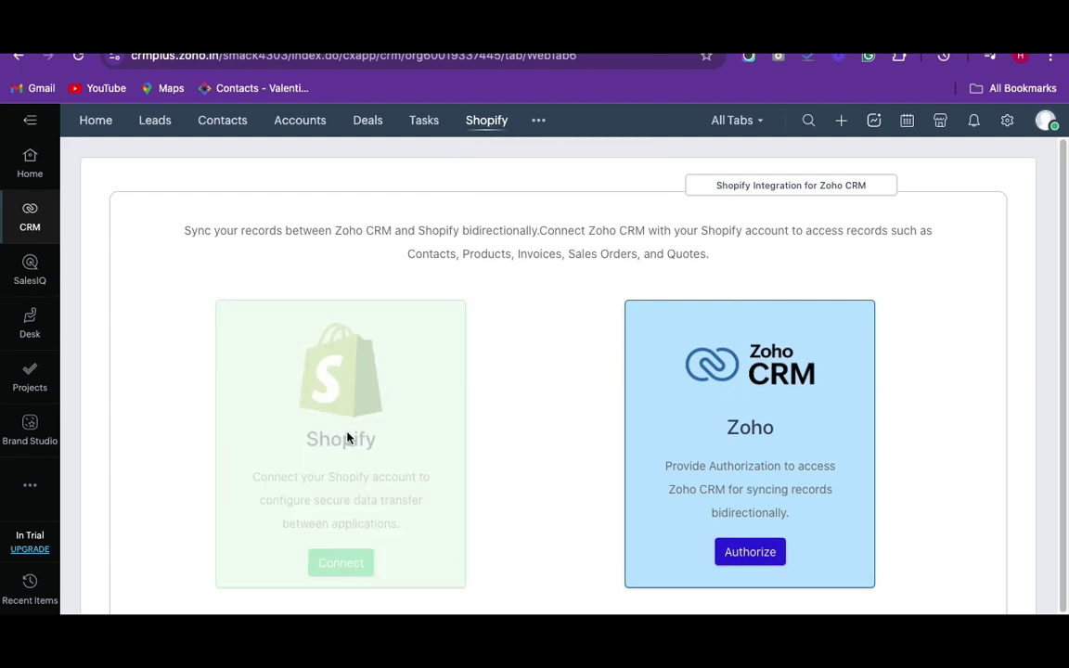
scroll(506, 474, down, 1)
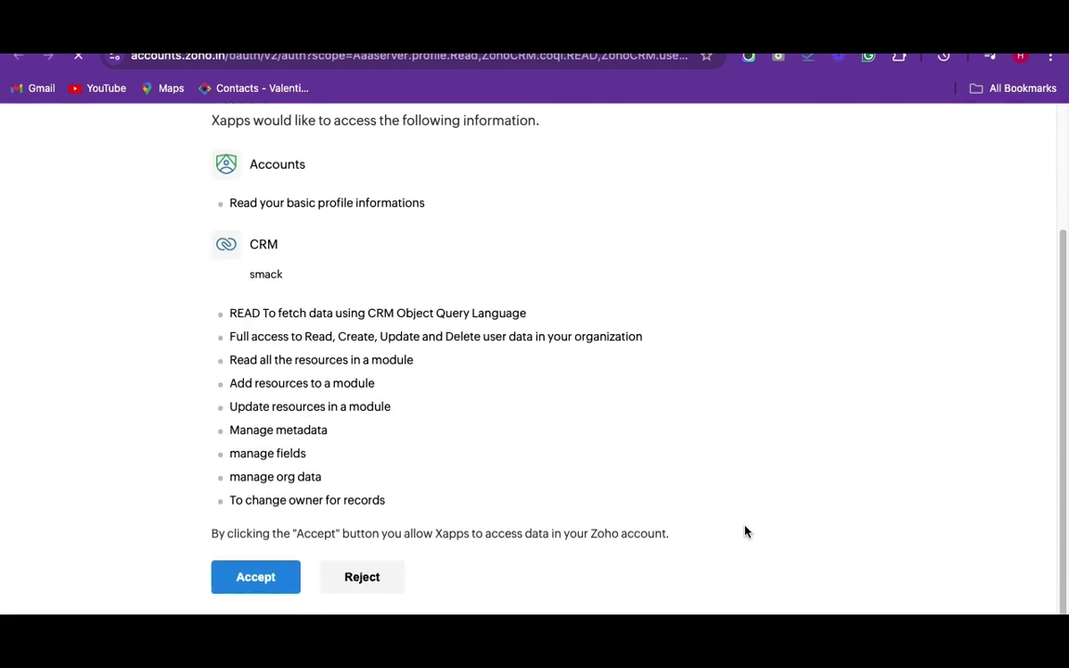
click(238, 577)
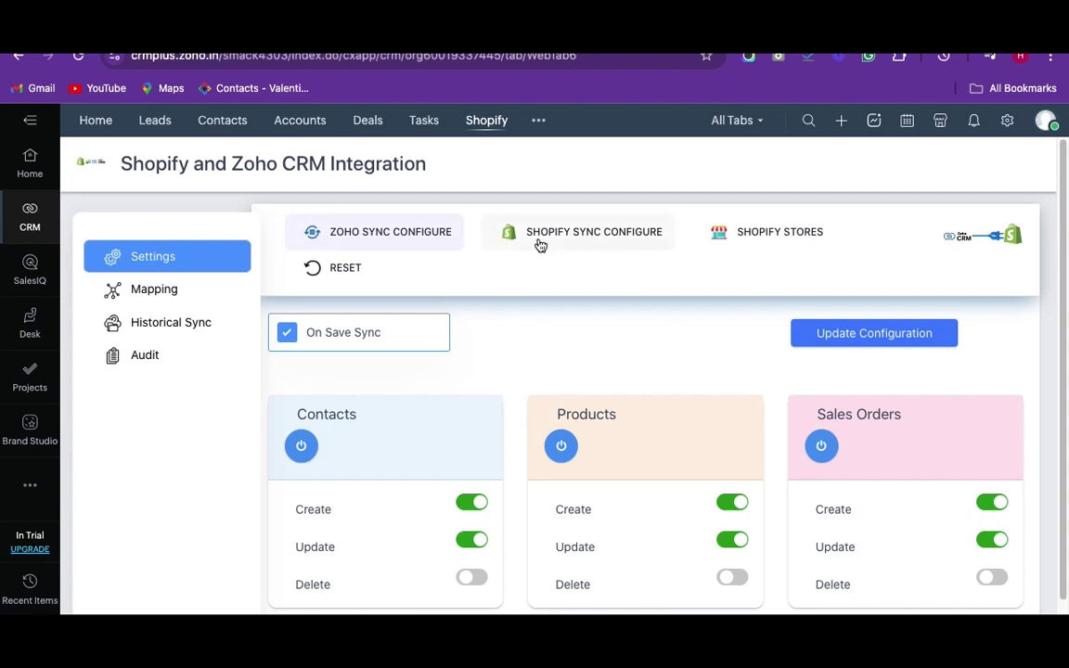
Stop syncing Products deletions and start syncing Sales Orders deletions, keeping Contacts create and update on
click(406, 228)
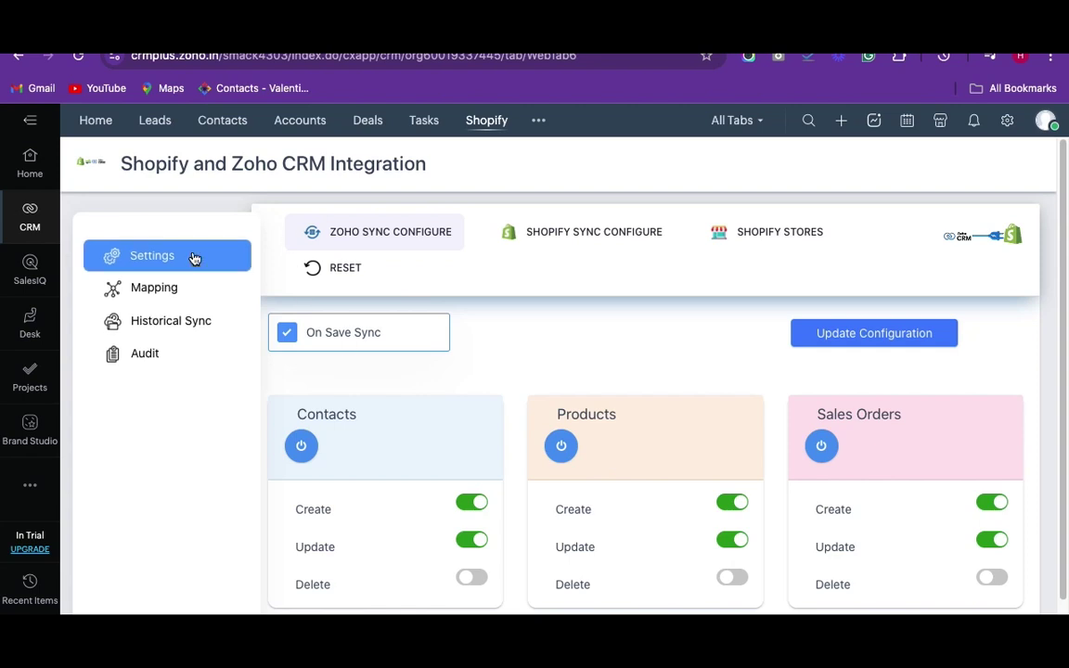
scroll(583, 555, down, 1)
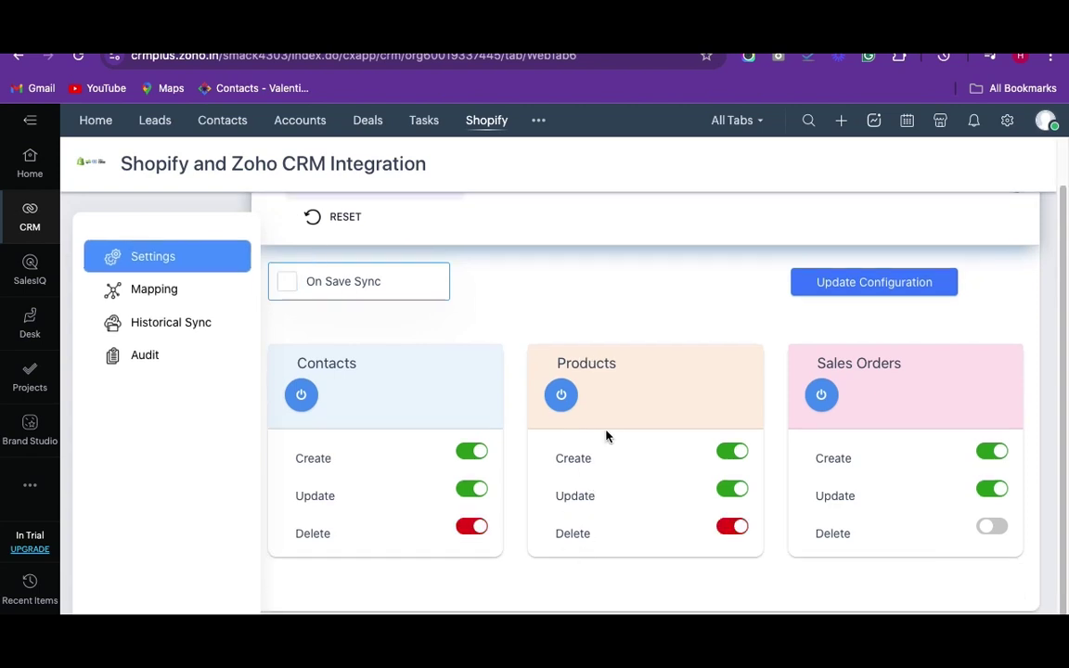
scroll(606, 436, up, 1)
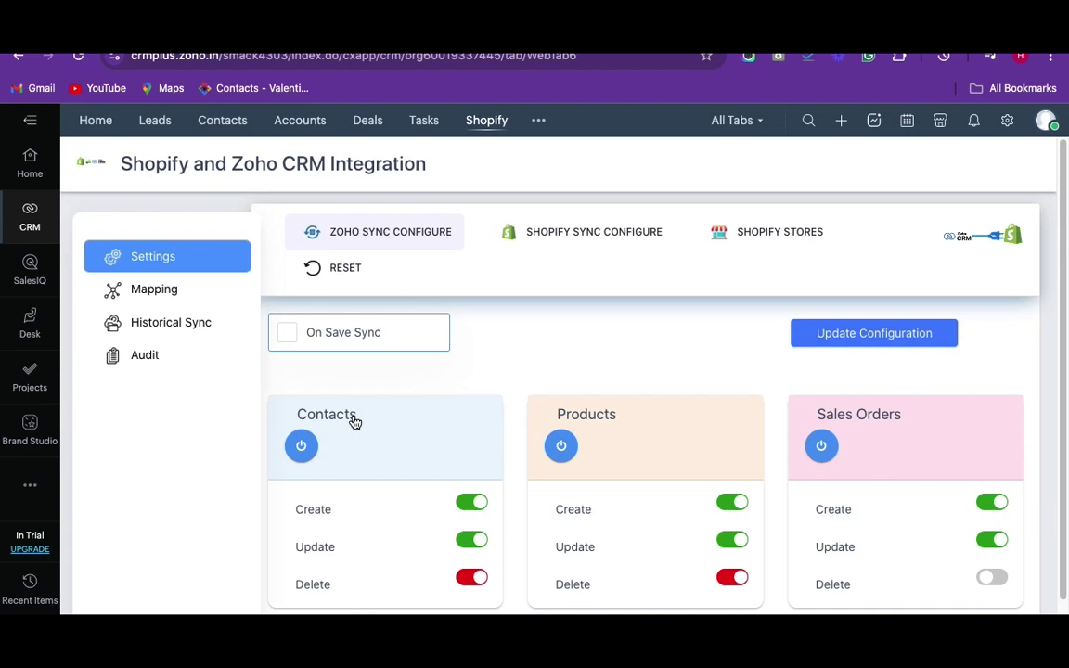
click(303, 446)
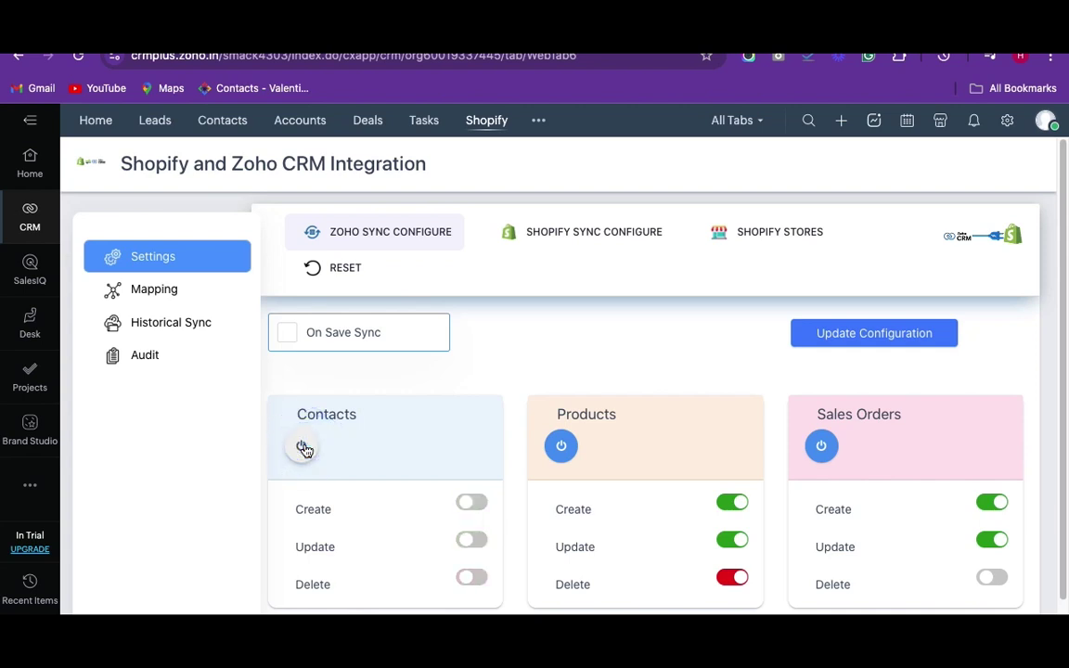
click(303, 447)
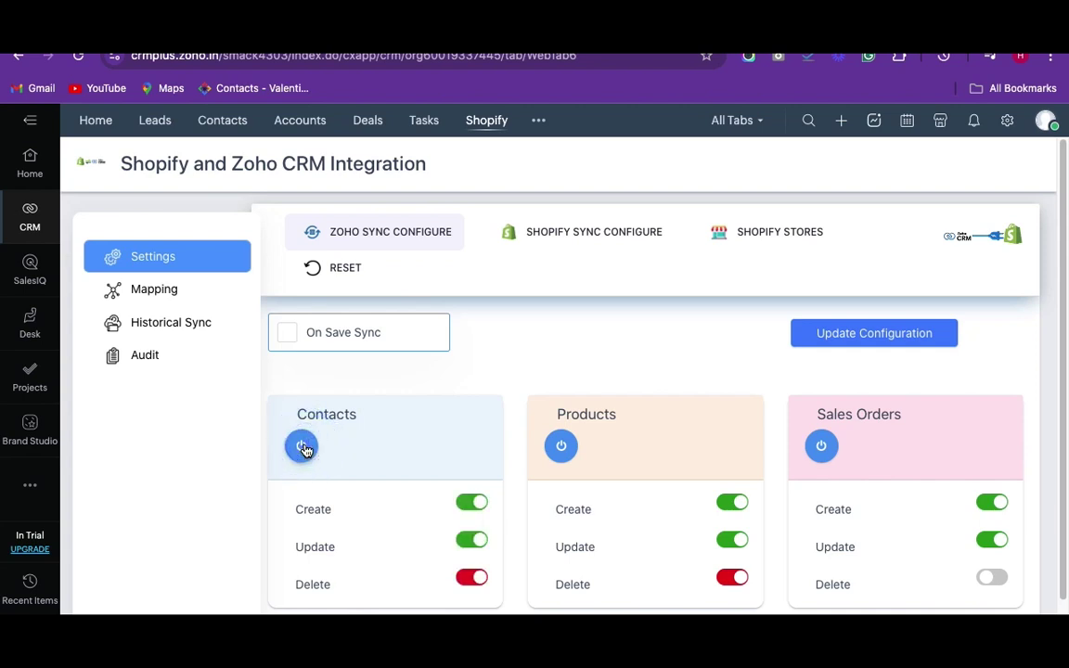
click(468, 506)
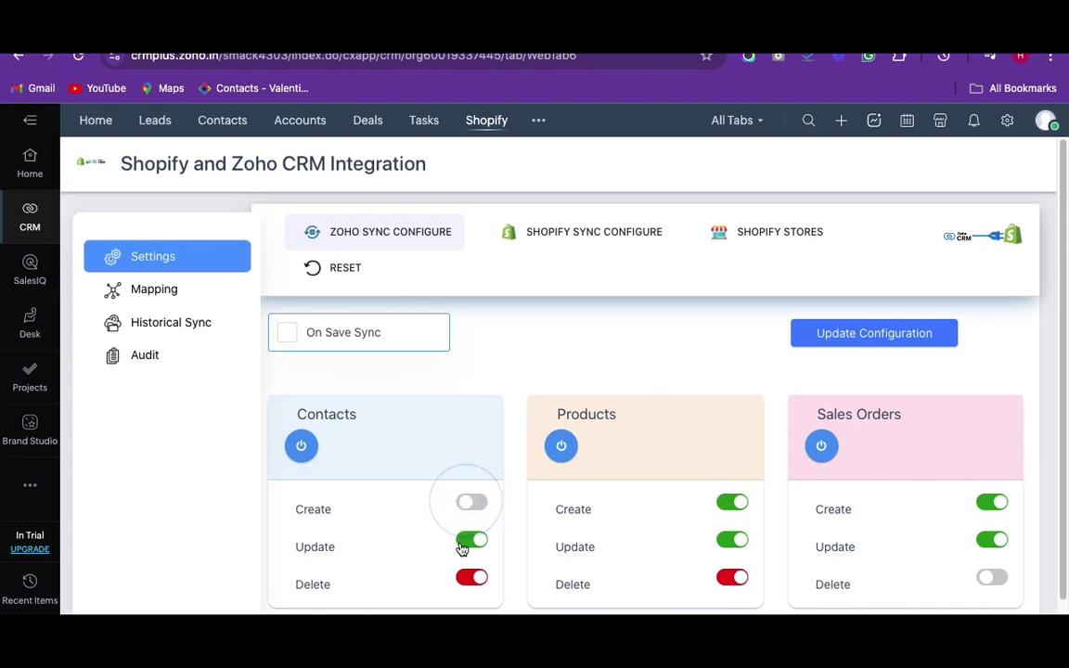
click(468, 546)
click(468, 546)
click(472, 504)
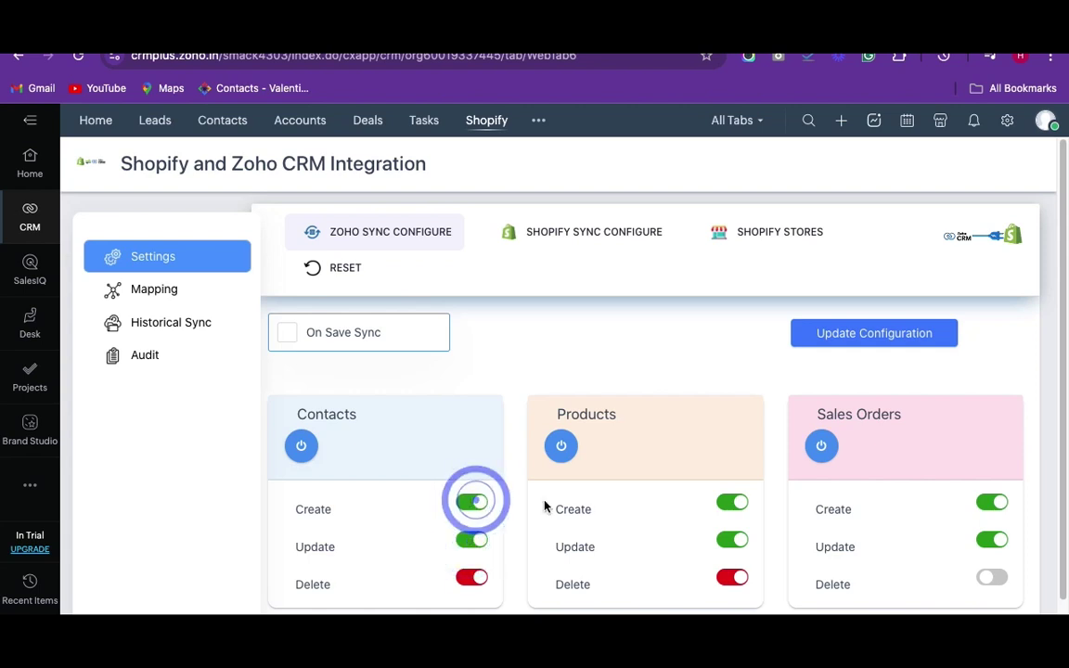
click(724, 580)
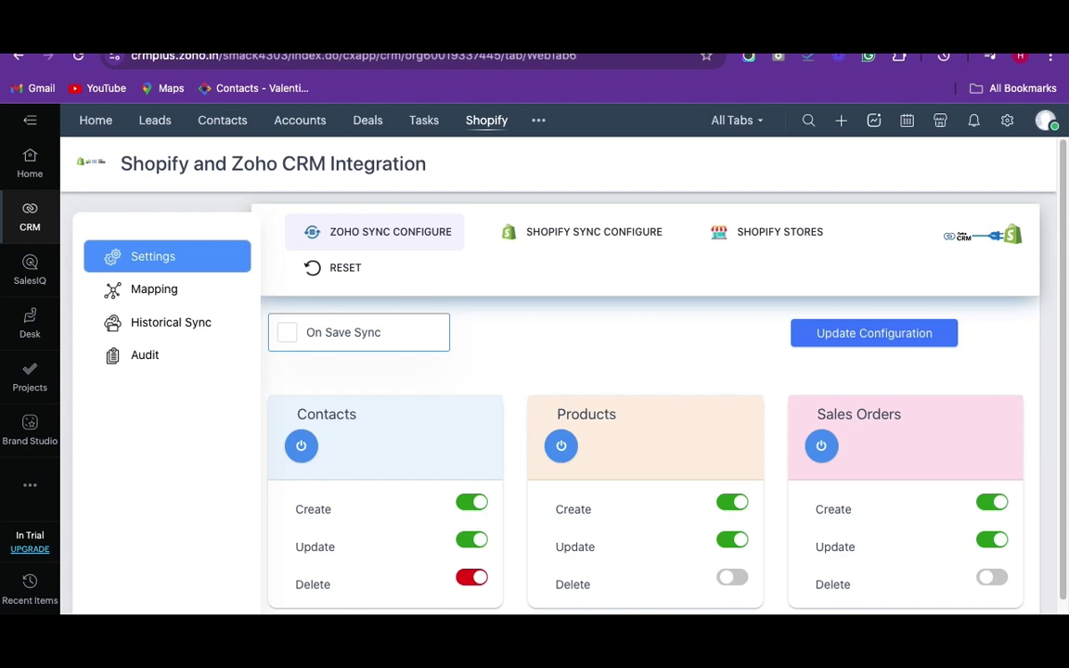
click(994, 578)
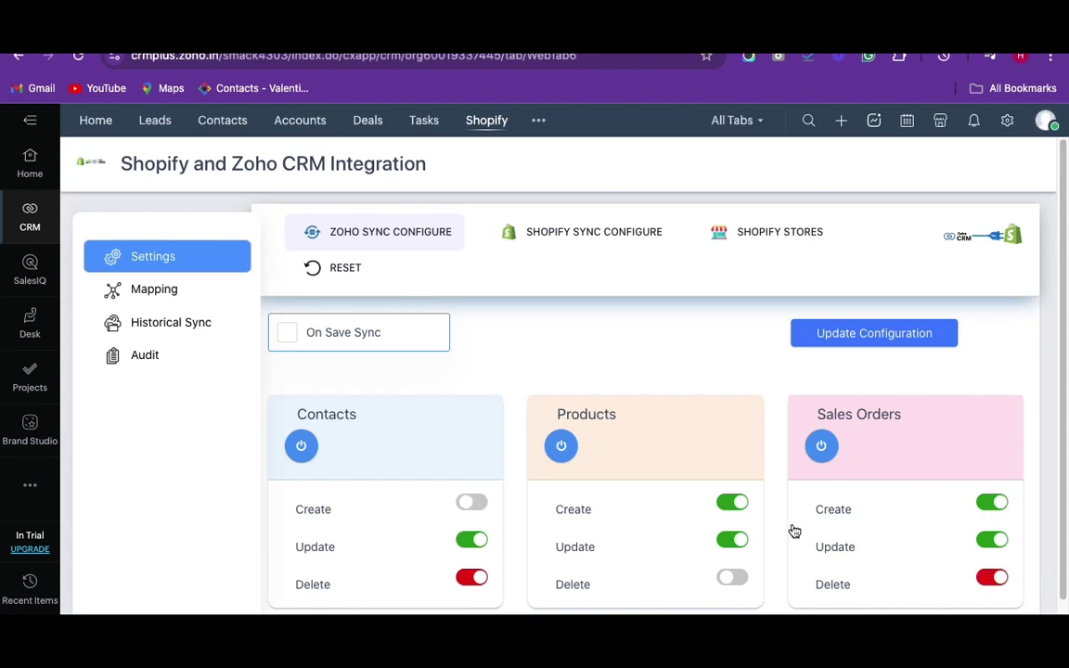
click(481, 507)
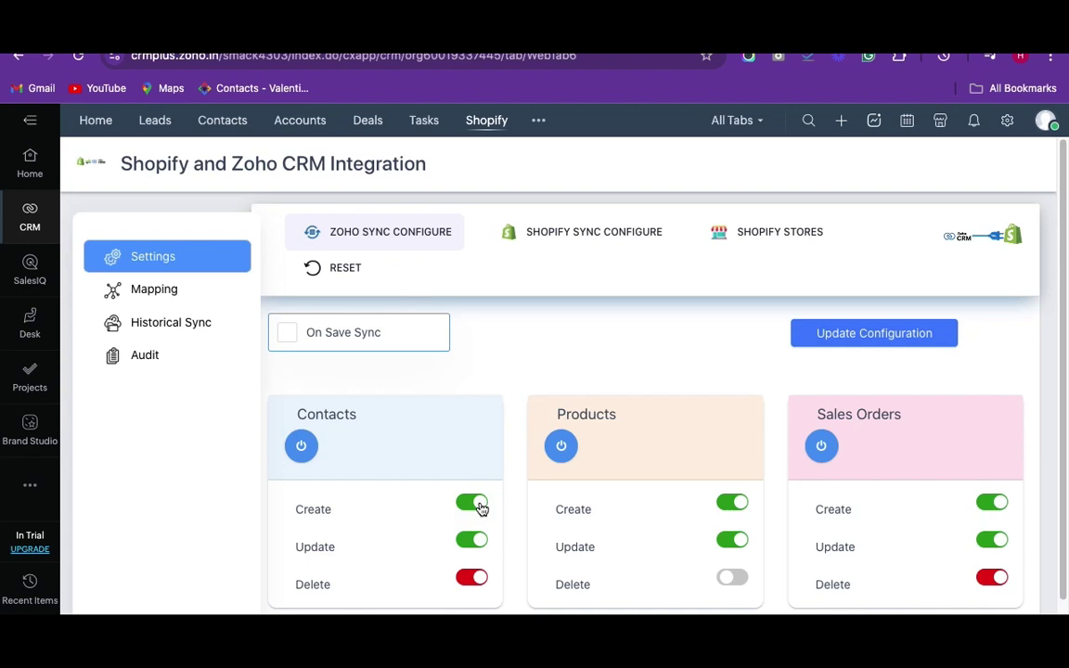
Enable On Save Sync and save the Zoho sync configuration
click(289, 338)
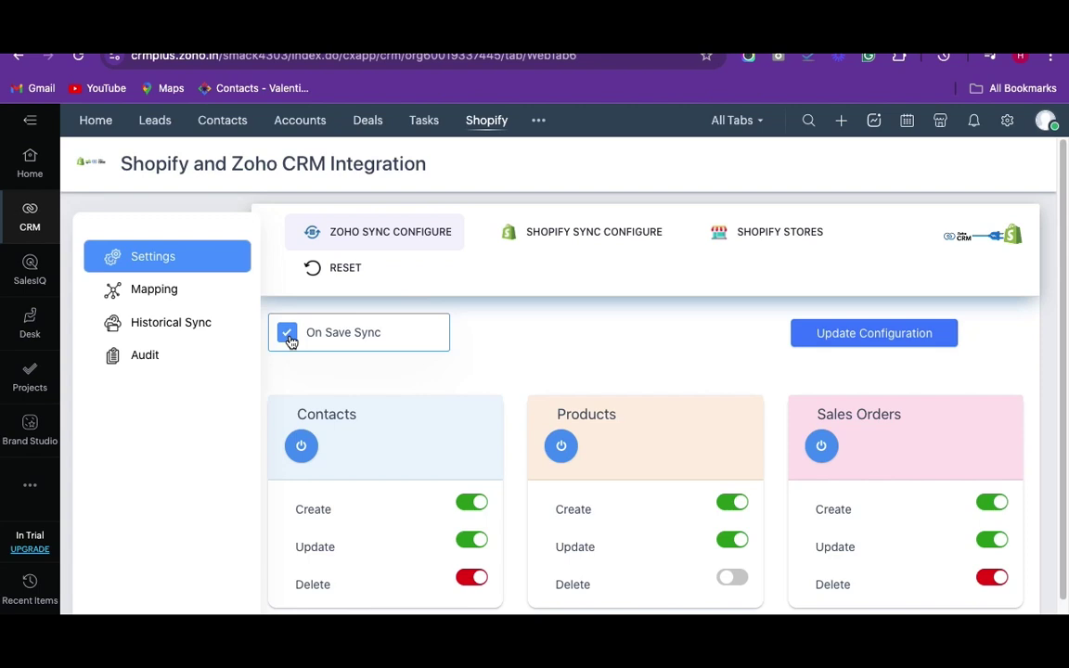
click(853, 341)
click(851, 342)
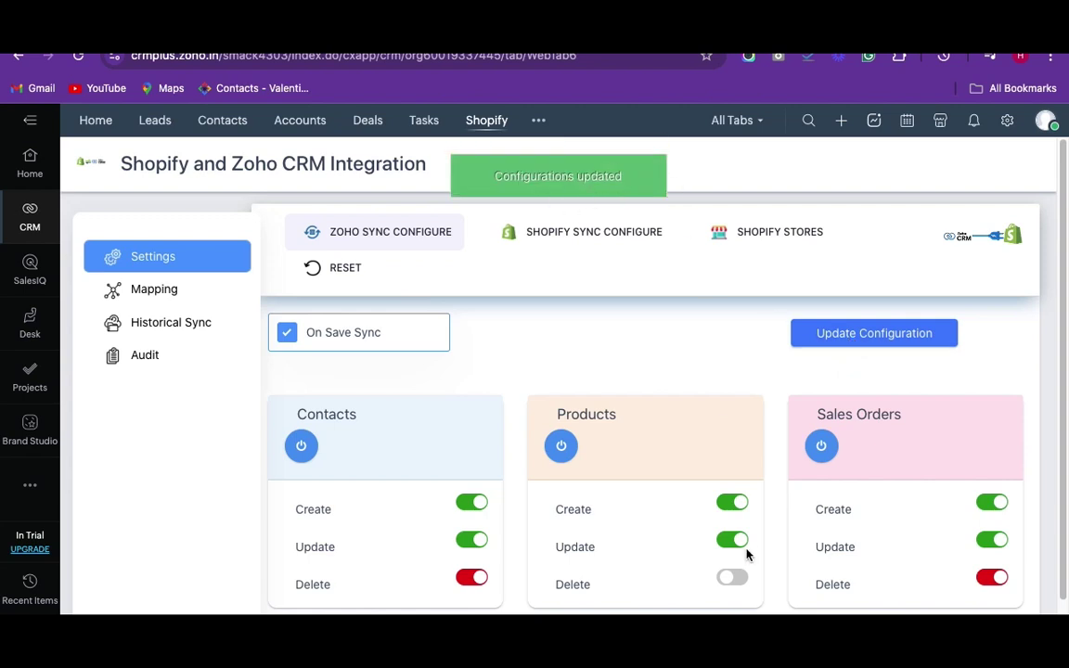
In Shopify sync settings, enable deletions for Contacts and Products, keep Allow Sync, and save
click(564, 232)
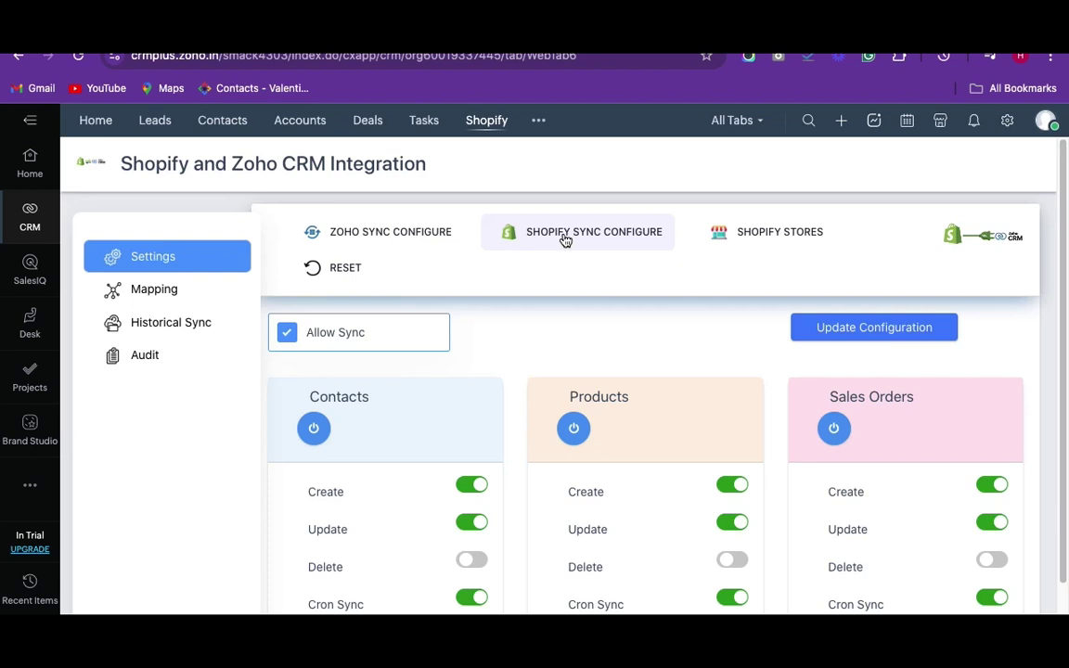
click(576, 429)
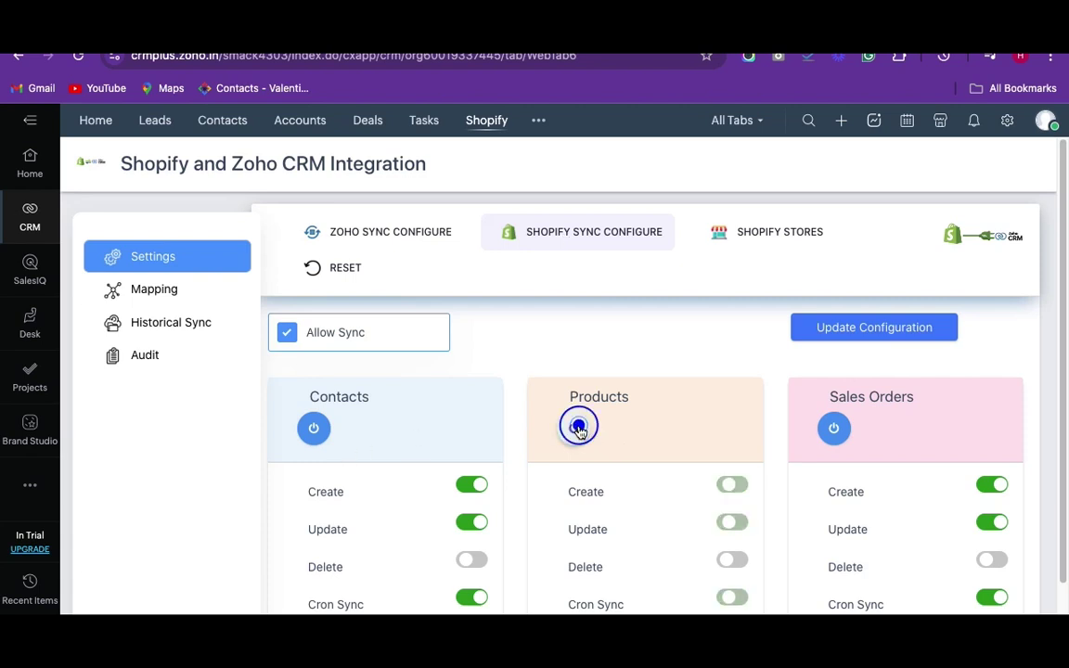
click(575, 429)
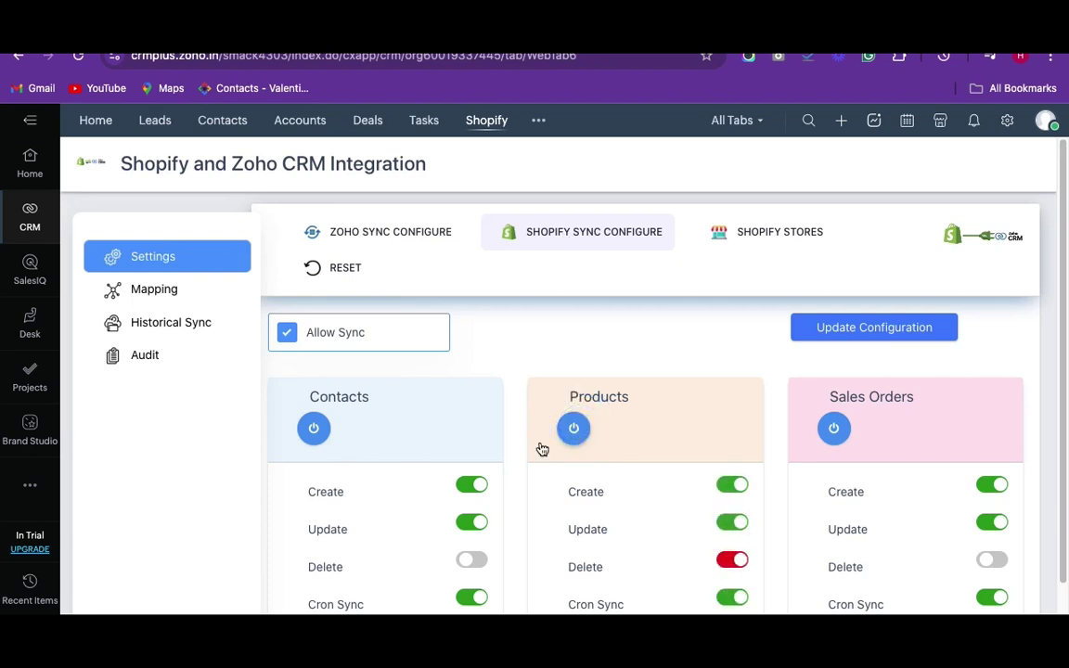
click(472, 486)
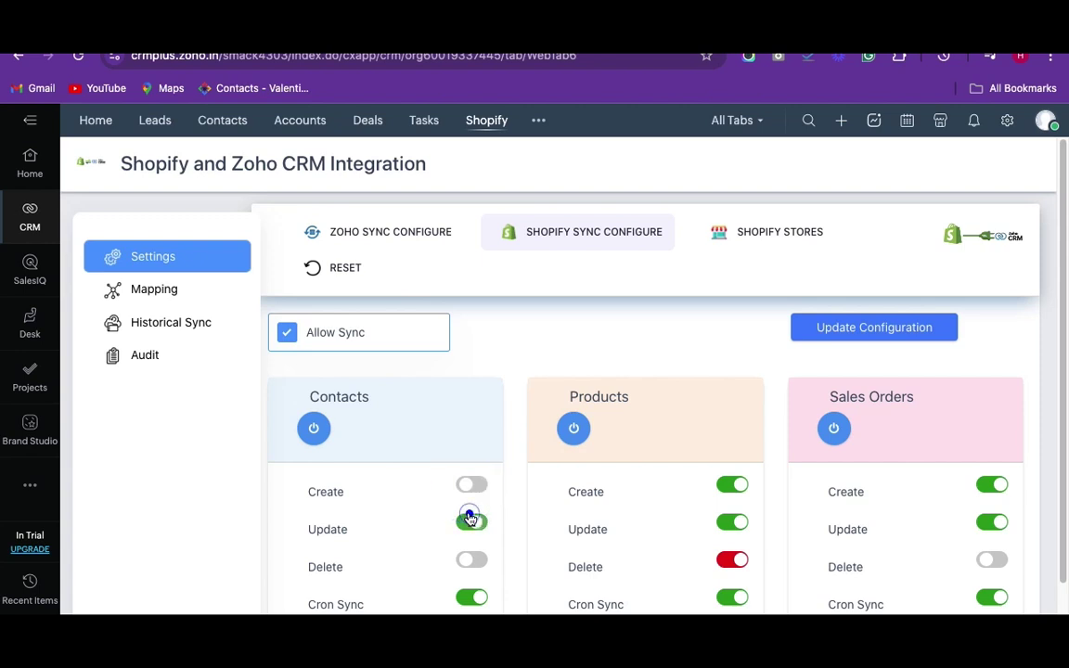
click(470, 522)
click(470, 562)
click(472, 486)
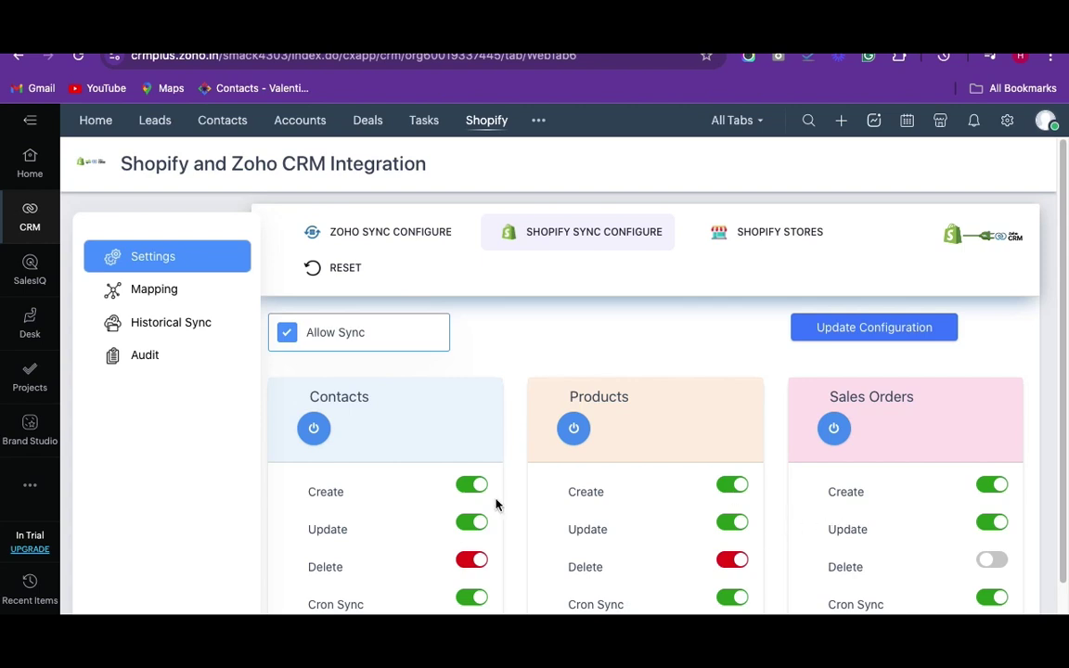
scroll(446, 509, down, 1)
click(289, 261)
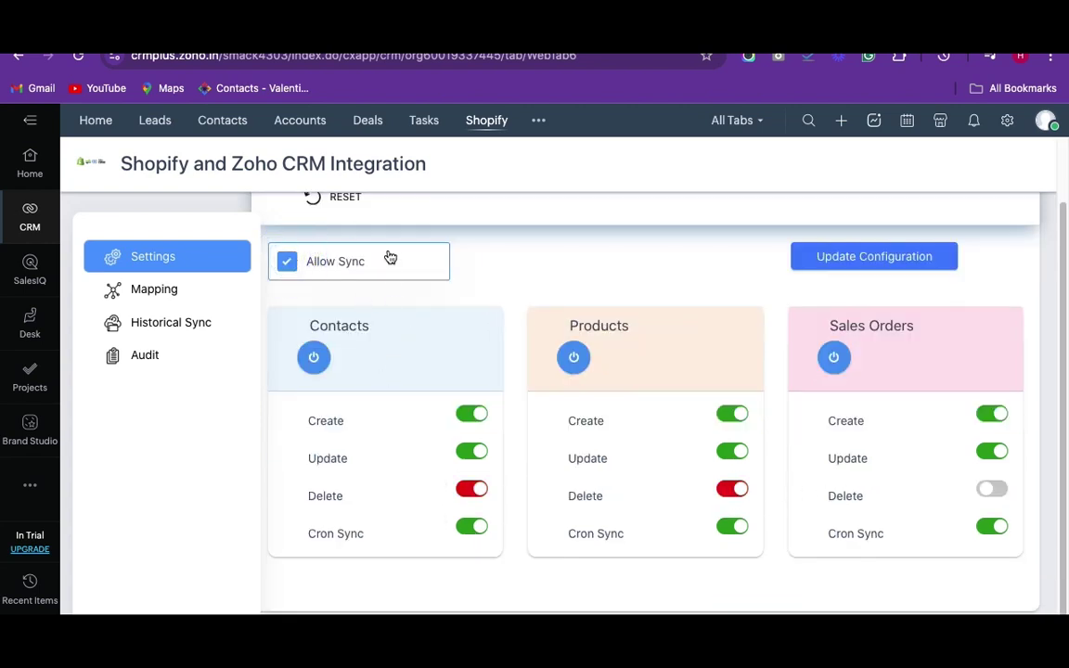
scroll(390, 258, up, 1)
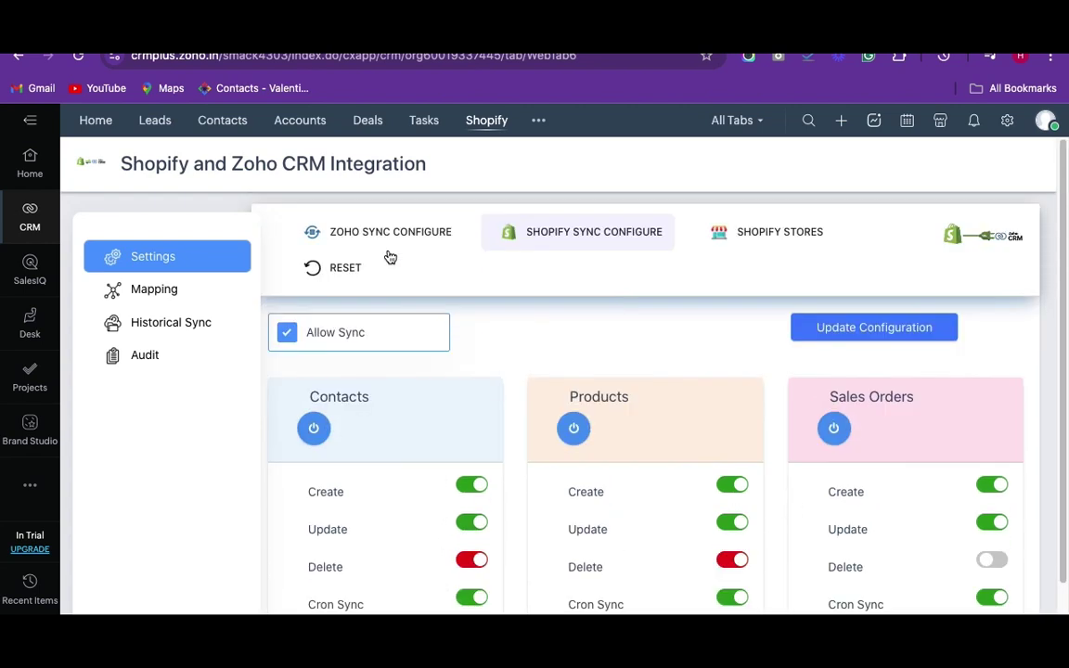
click(847, 331)
Authorize the smackcoders1234 store with its access token and authenticate it
click(743, 238)
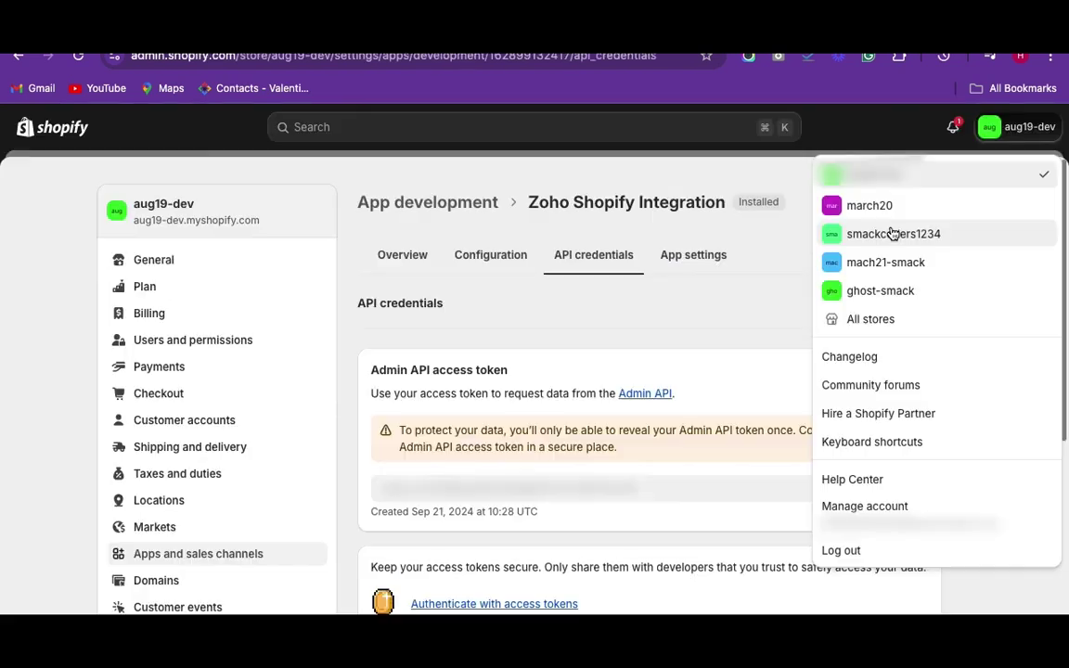
click(891, 232)
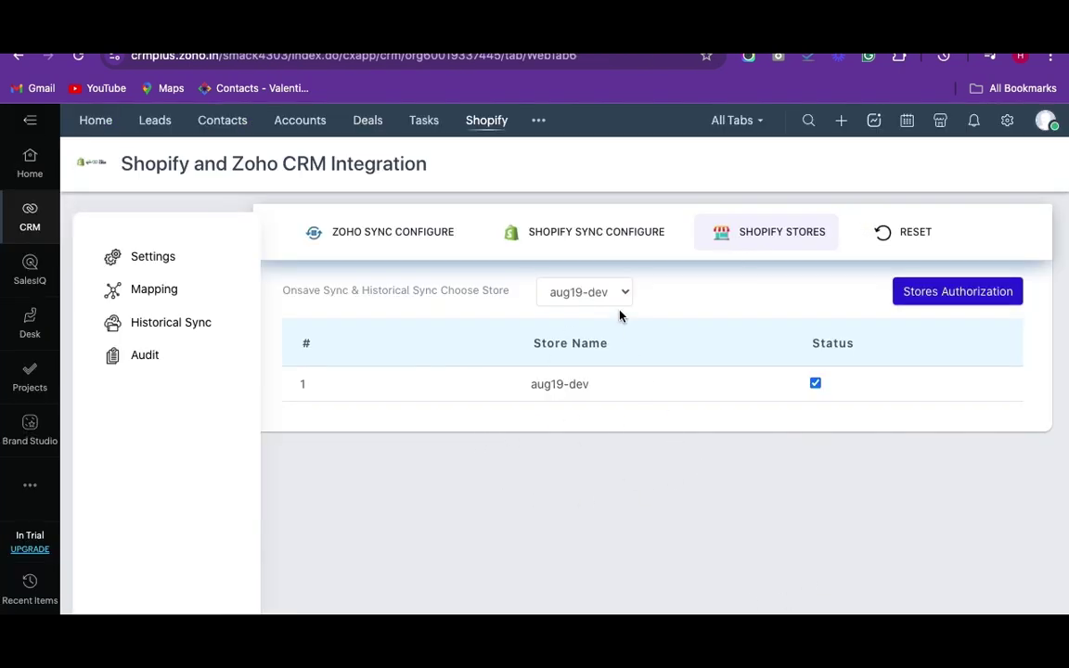
click(584, 291)
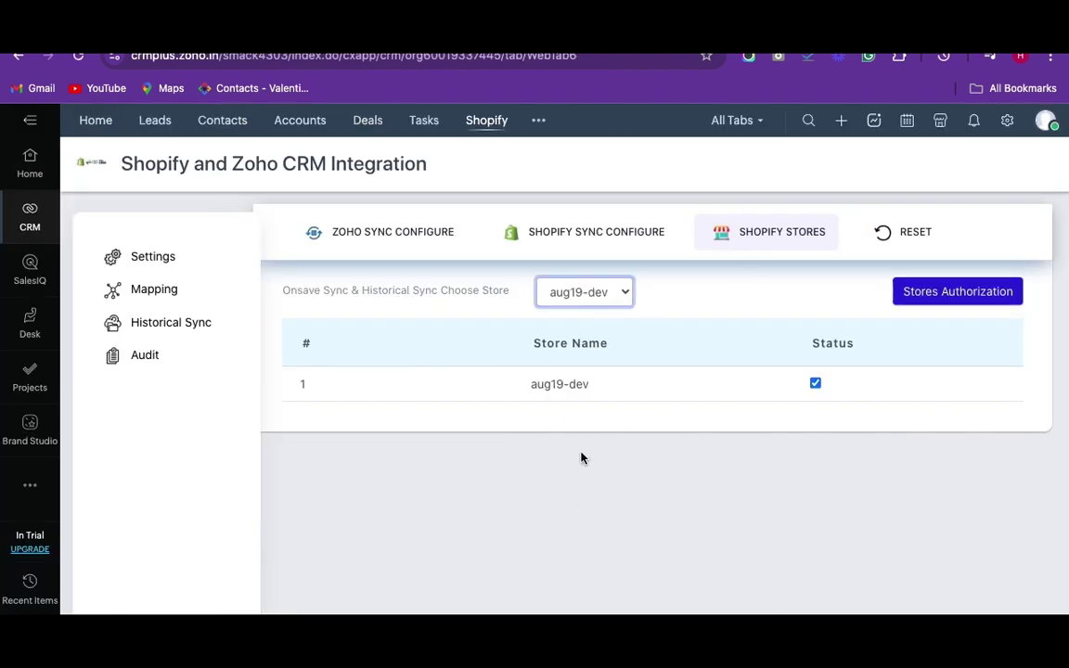
click(944, 295)
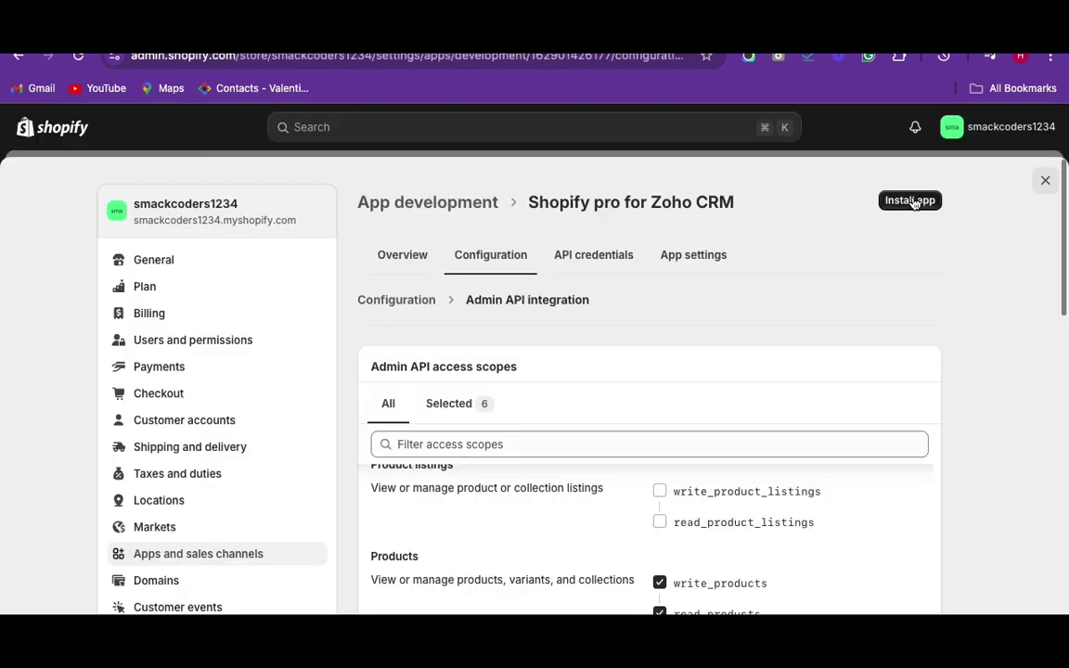
click(912, 201)
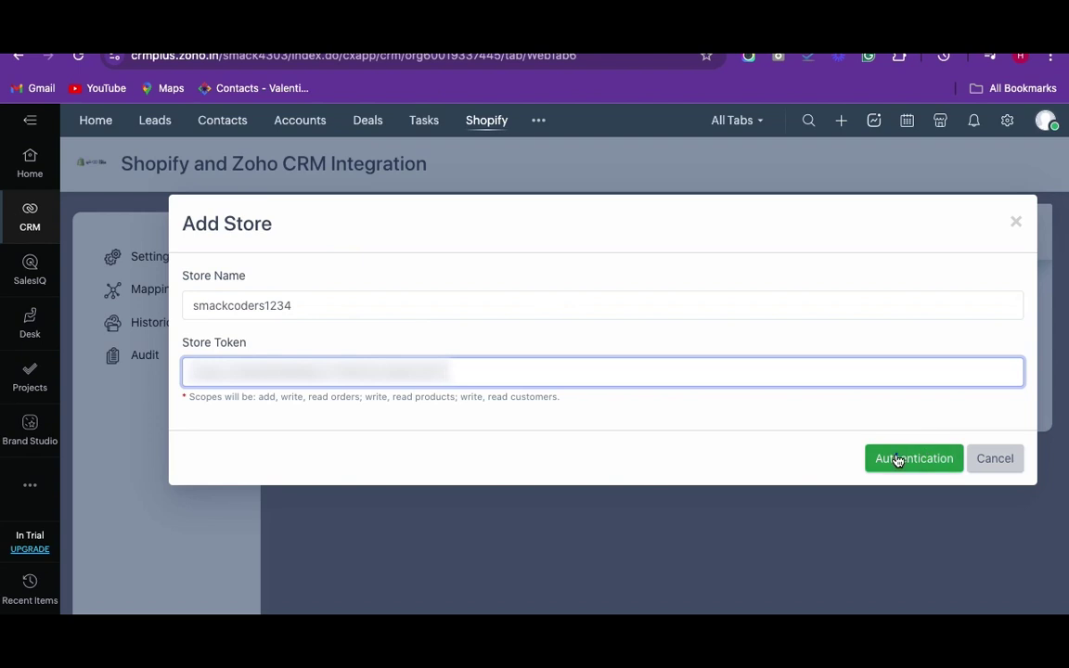
click(897, 461)
Choose smackcoders1234 as the sync store, confirm the warning, and leave both stores' Status ticked
click(657, 288)
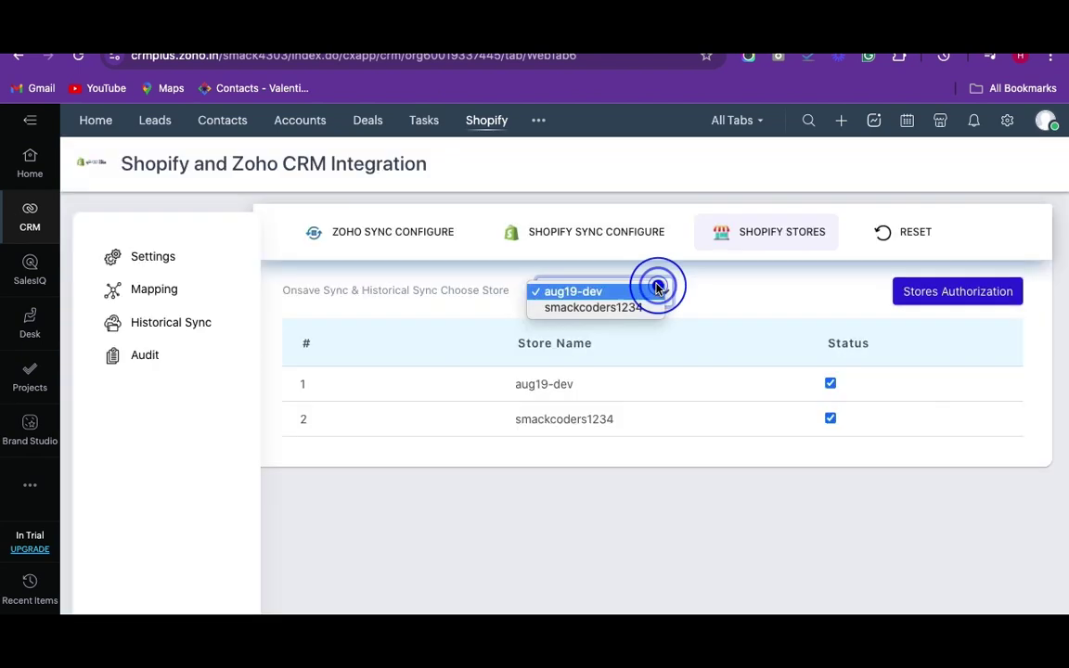
click(627, 307)
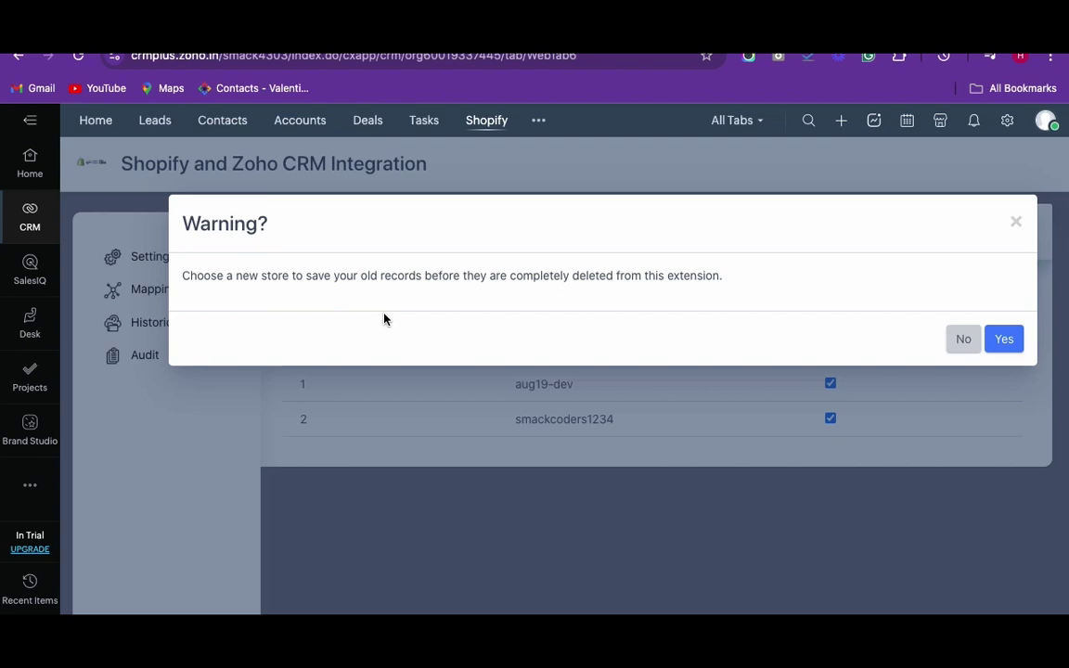
click(783, 454)
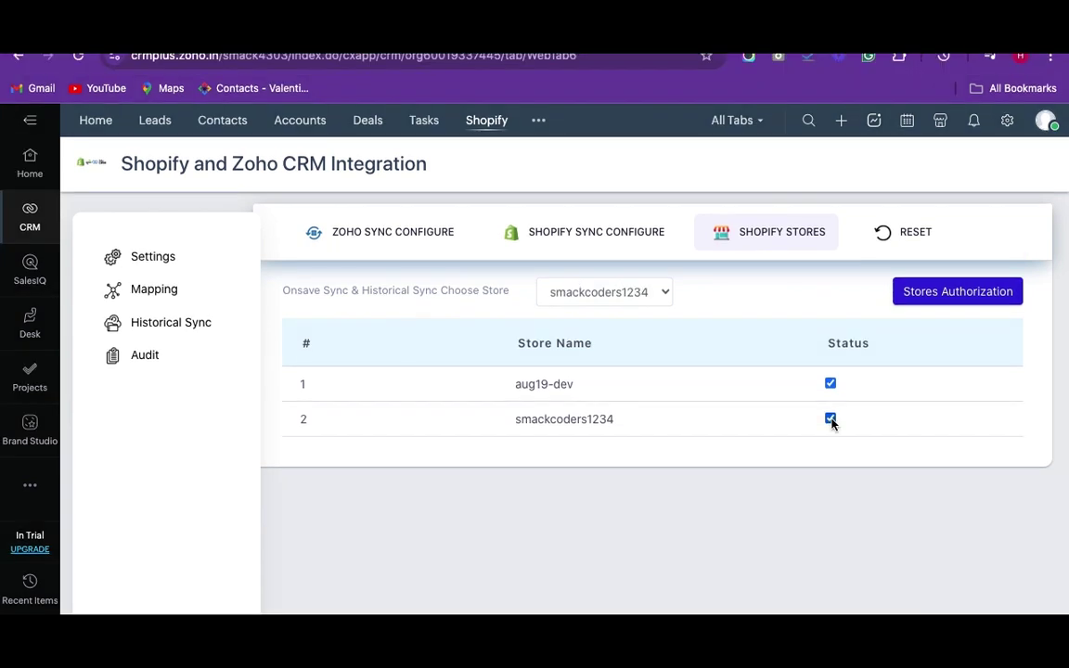
click(831, 419)
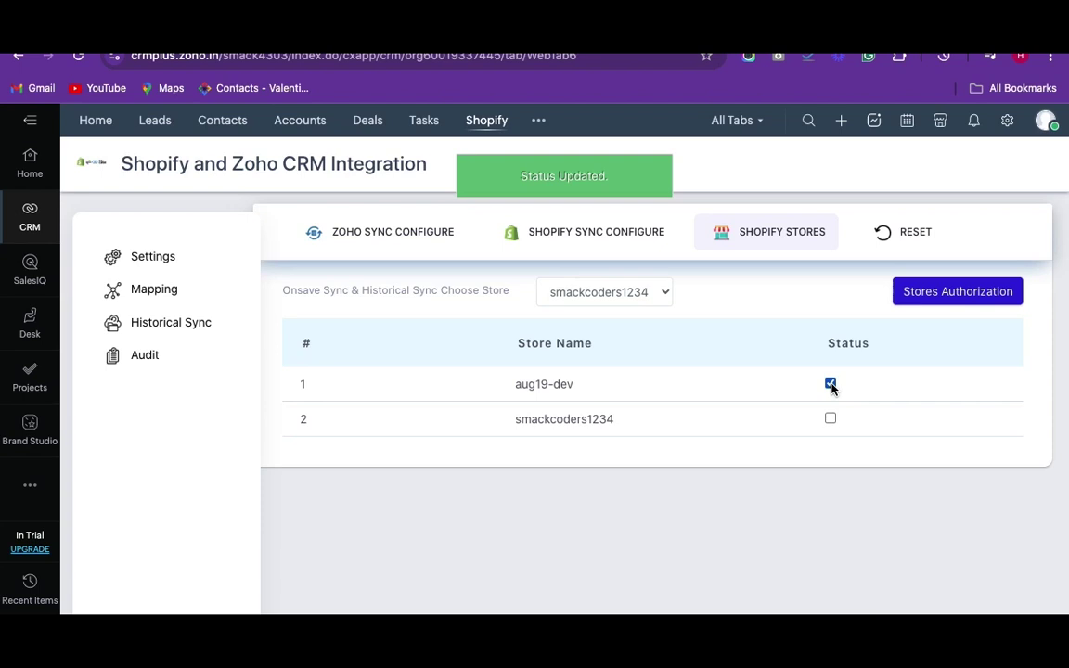
click(831, 385)
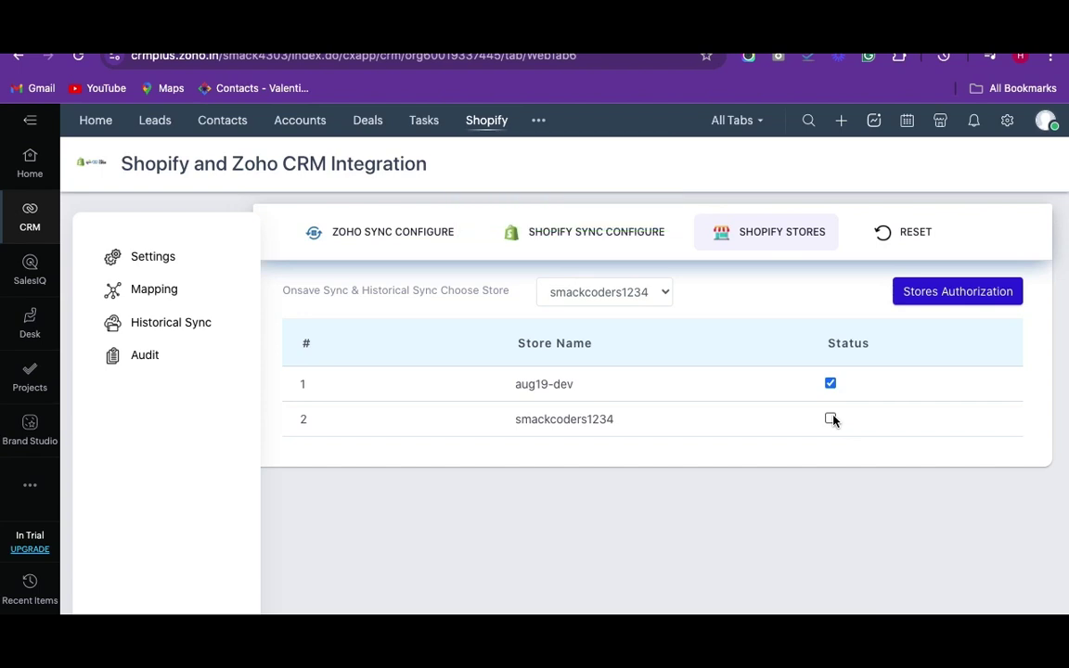
click(831, 419)
click(893, 237)
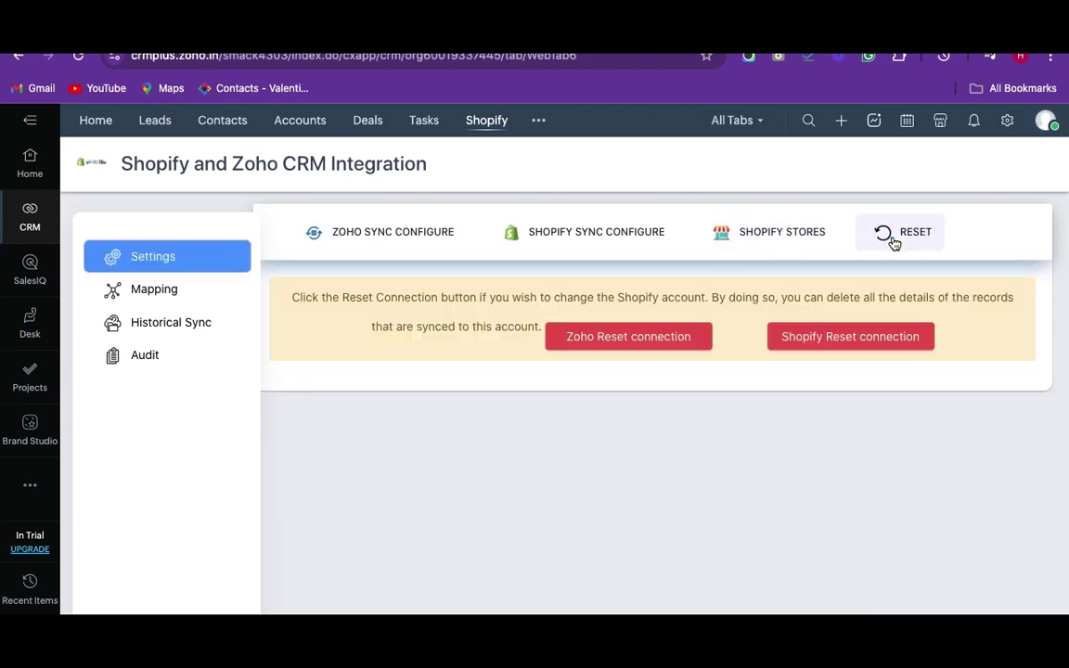
click(688, 345)
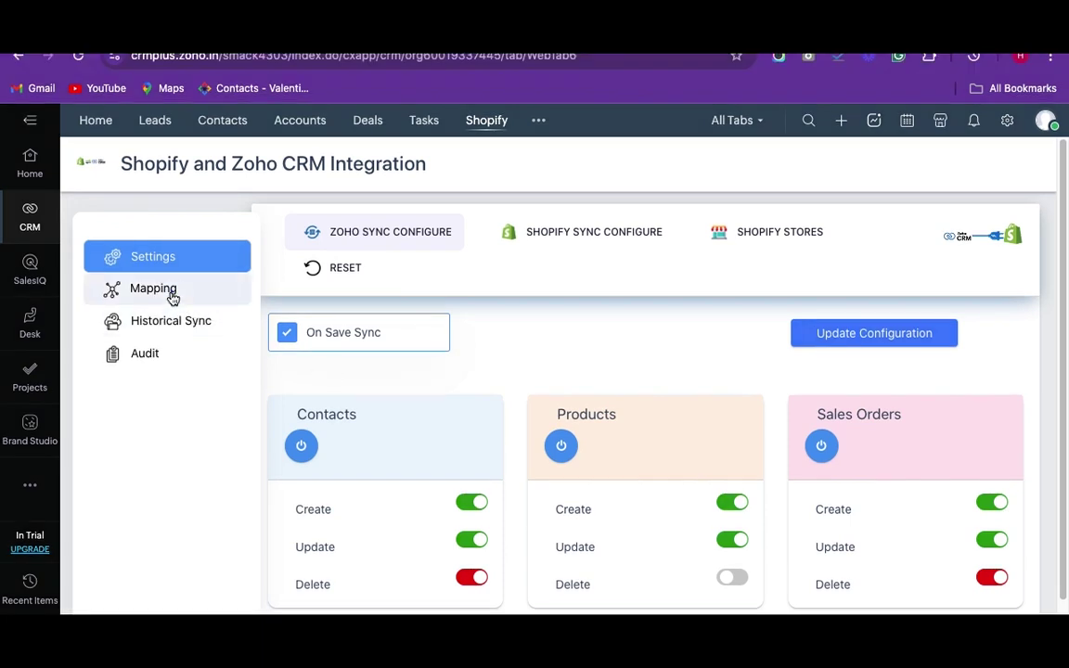
click(167, 256)
click(172, 295)
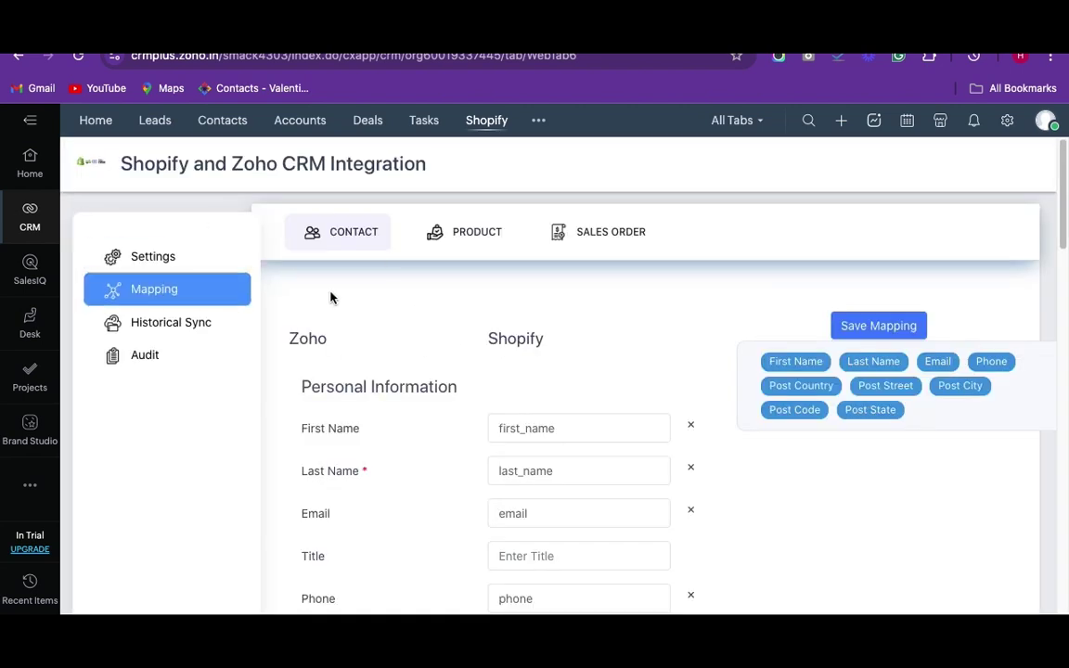
click(351, 240)
scroll(602, 534, down, 3)
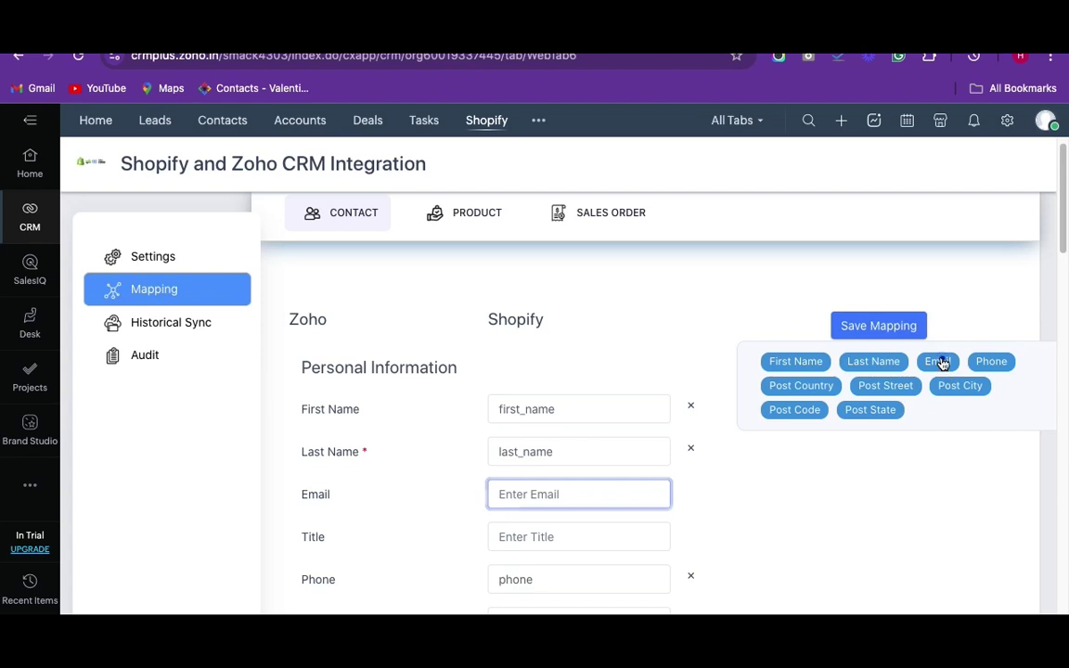
drag(942, 364, 581, 499)
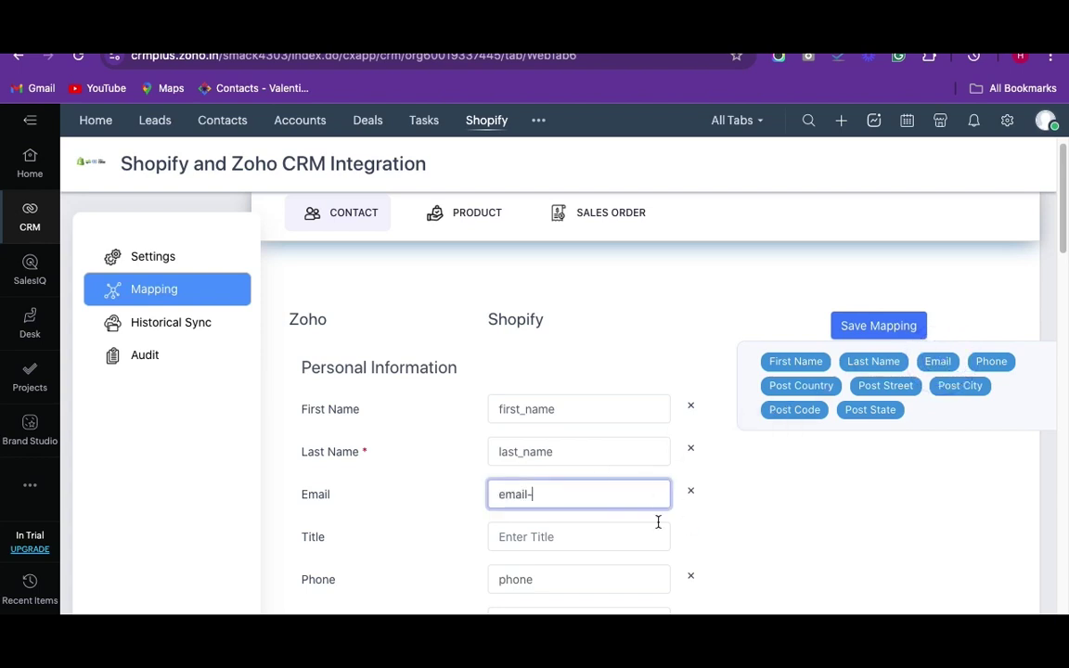
click(862, 327)
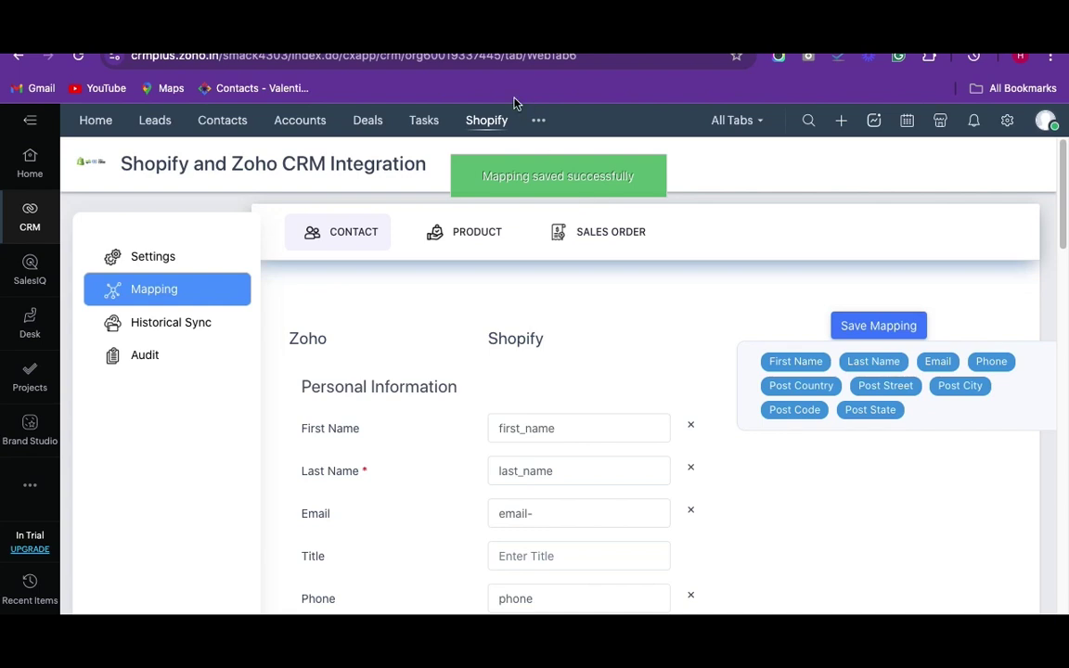
click(153, 256)
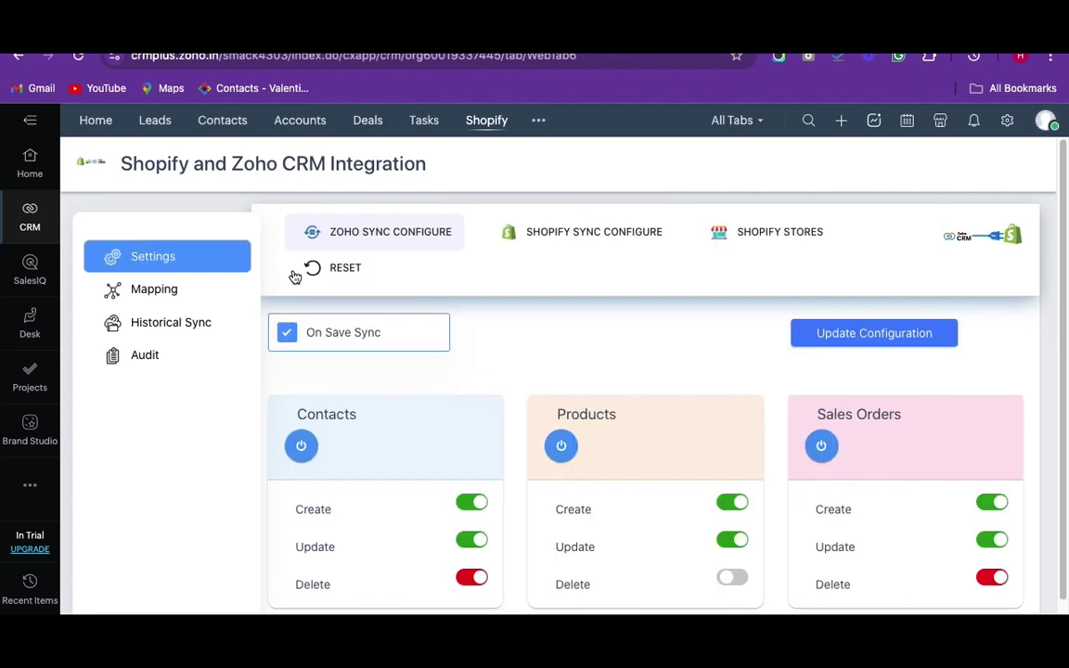
Set the historical sync to pull Shopify data into Zoho for Contacts
click(173, 327)
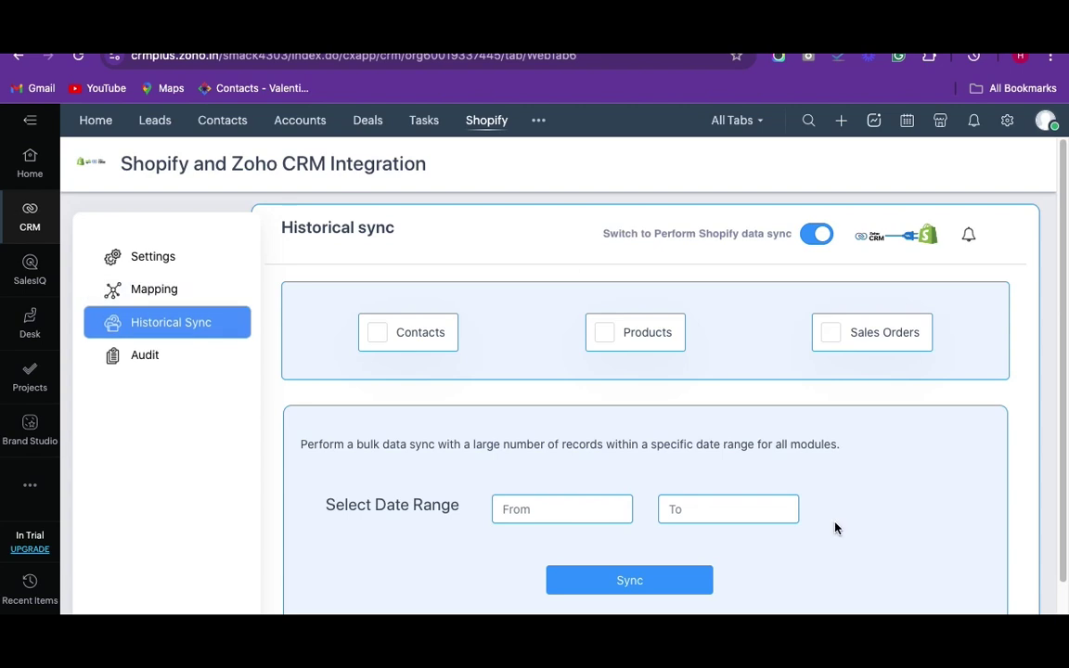
click(810, 239)
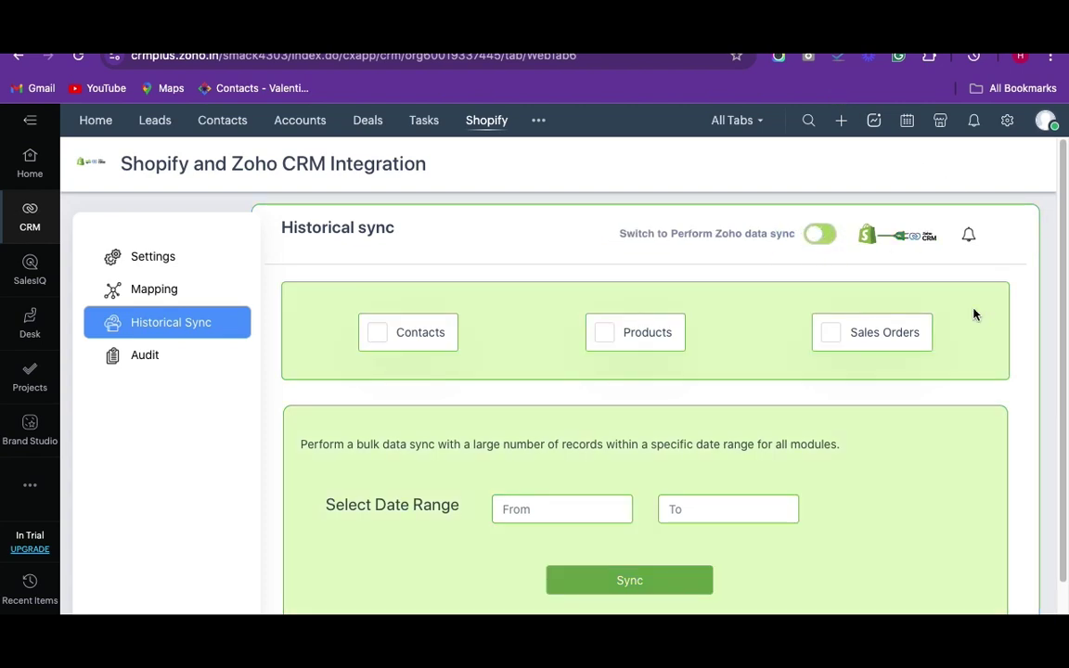
click(824, 235)
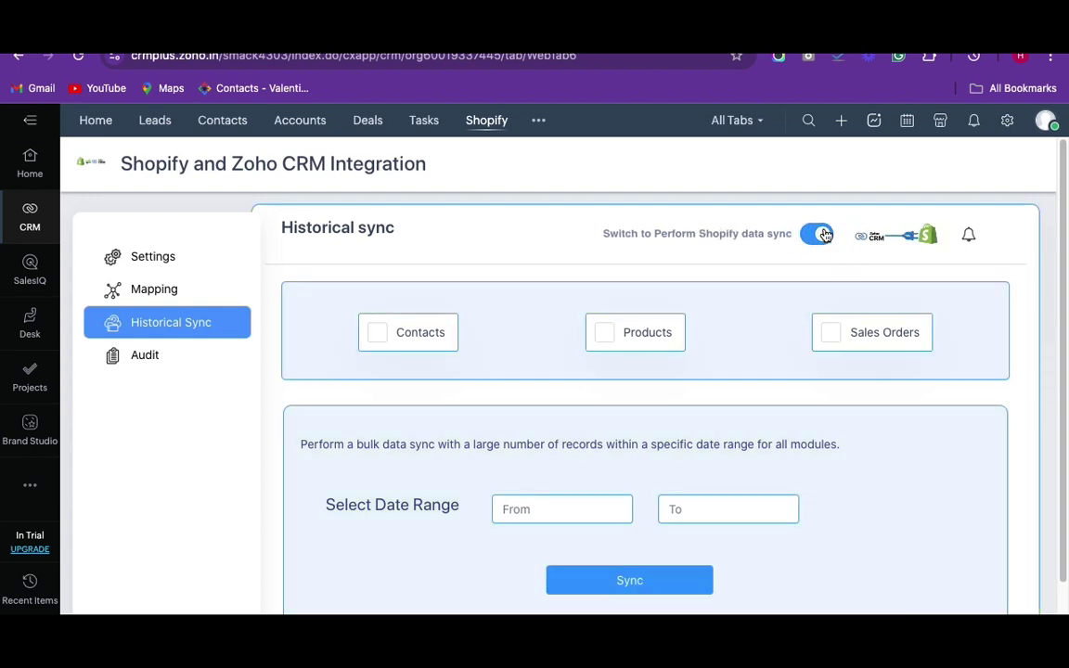
click(809, 238)
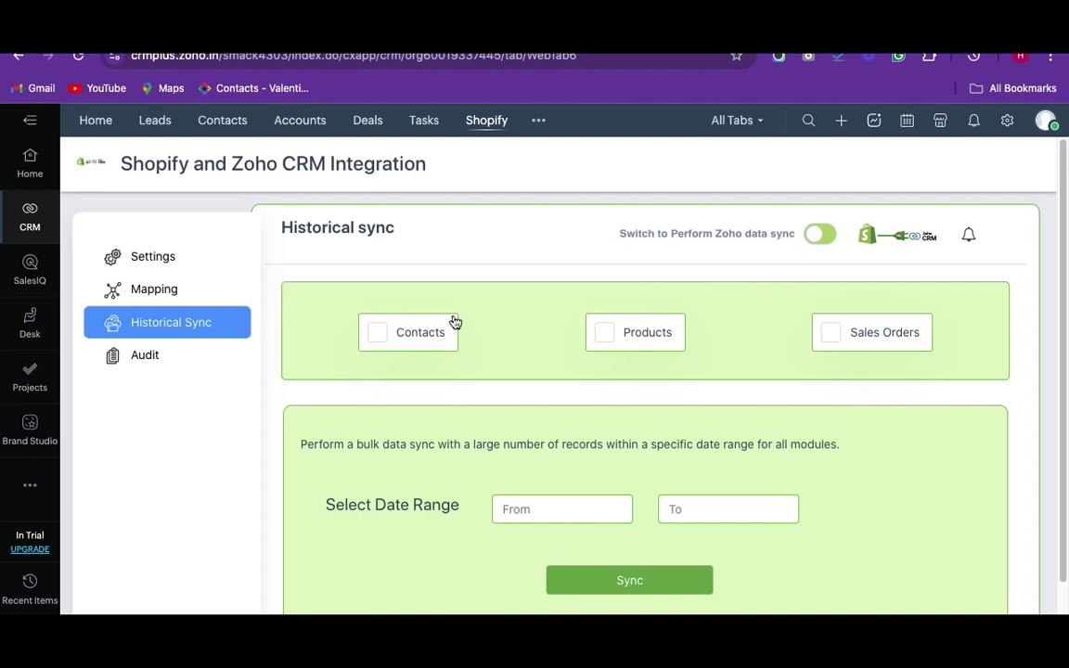
click(375, 336)
Sync the range 2024-06-30 to 2024-09-21 and continue with the found records
click(527, 508)
click(509, 273)
click(509, 273)
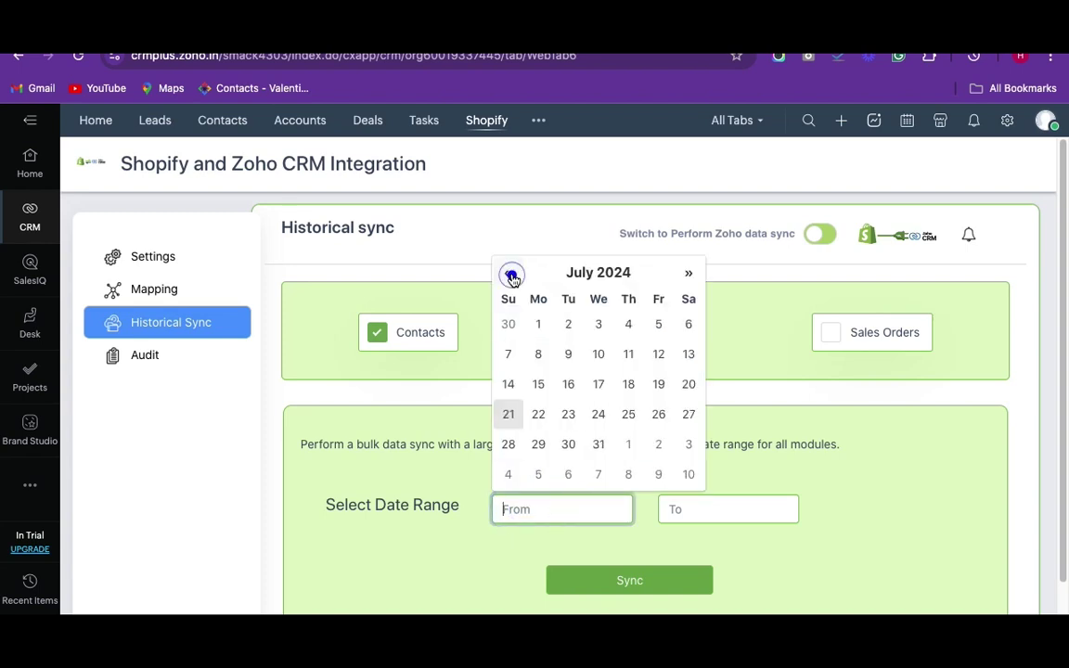
click(508, 323)
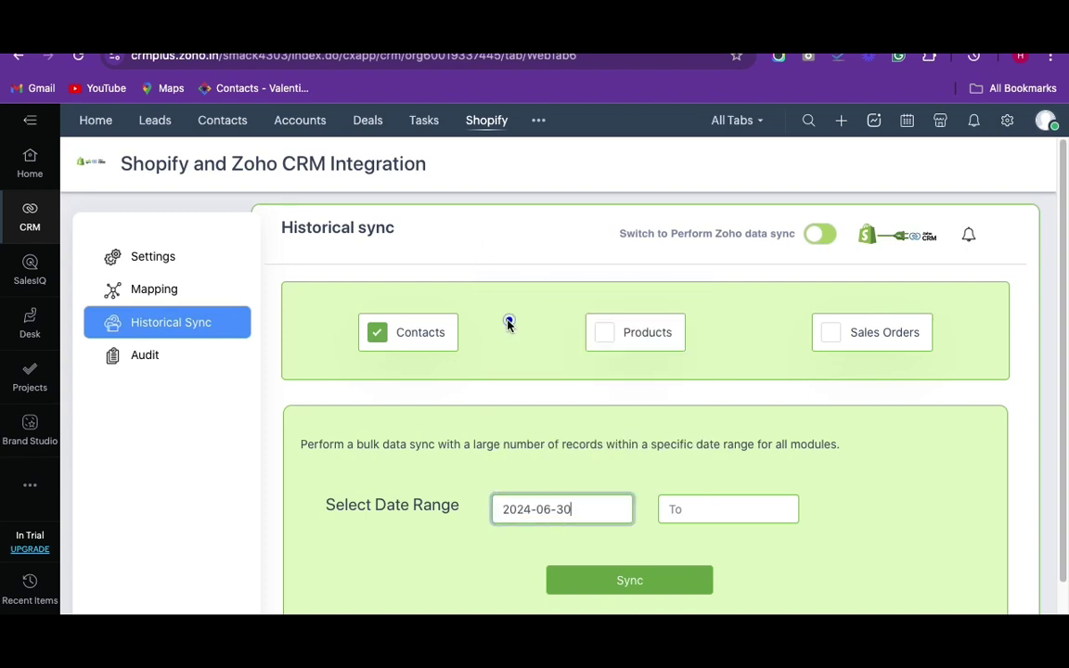
click(684, 507)
click(858, 381)
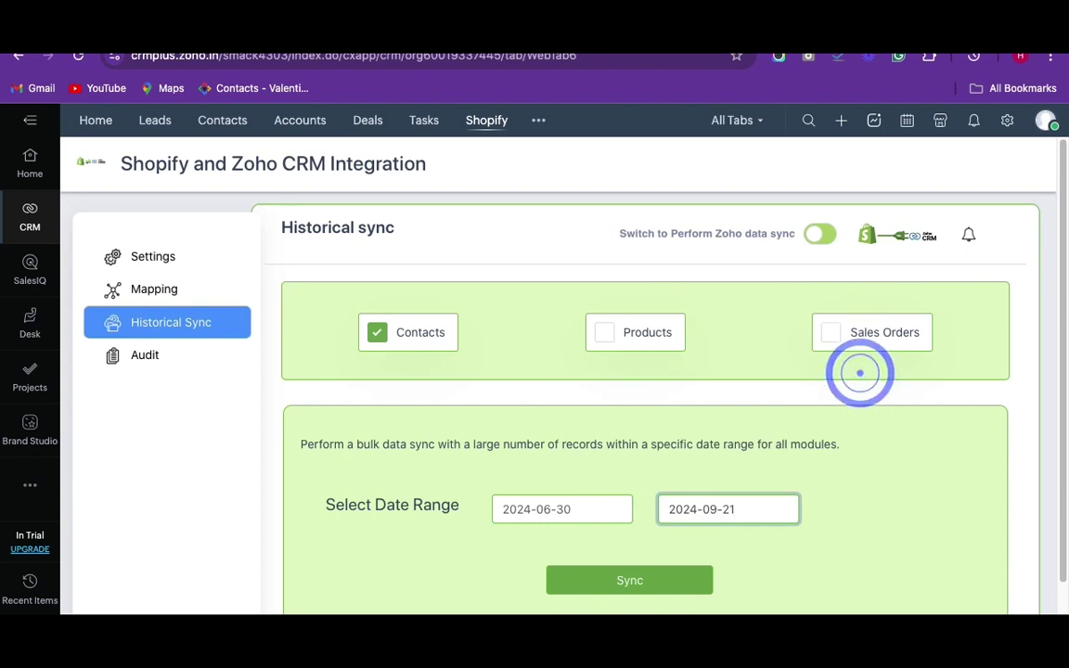
click(618, 590)
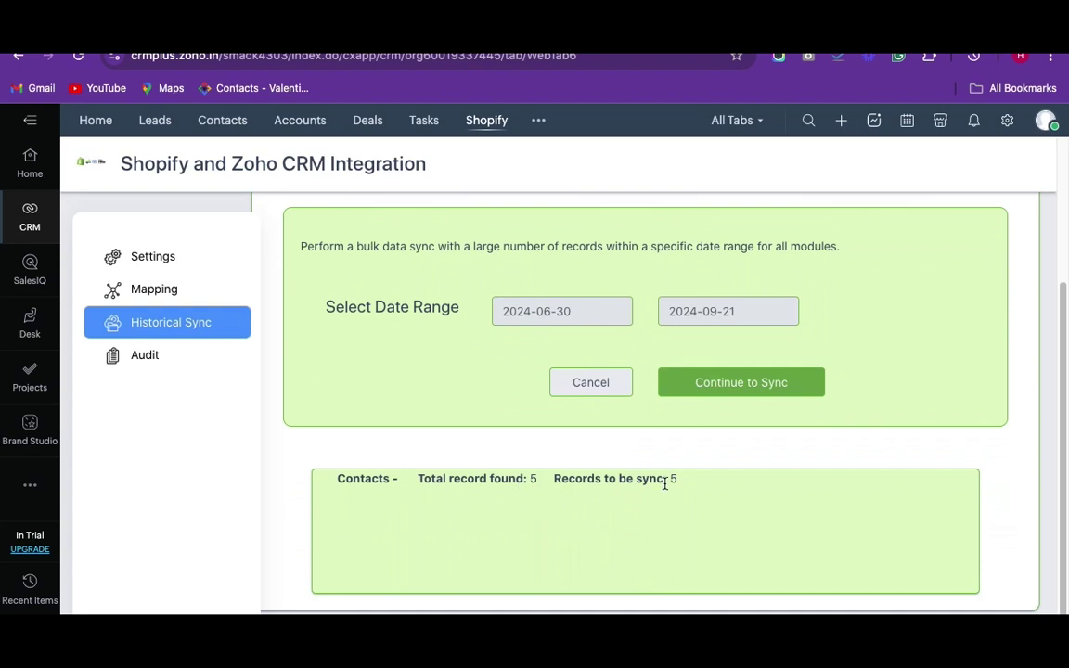
click(699, 382)
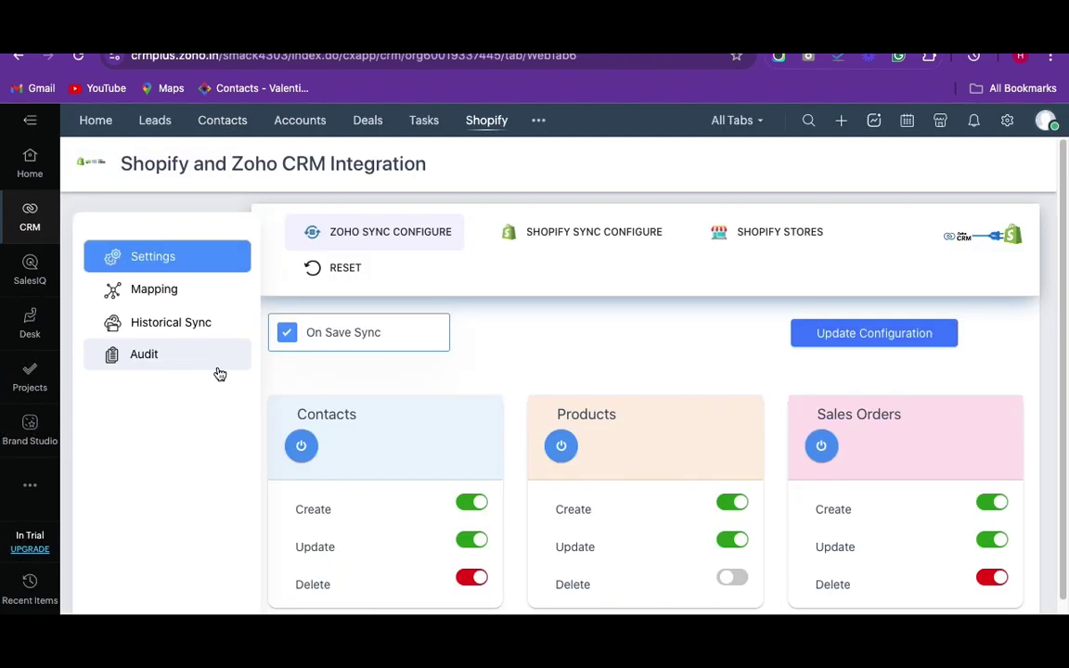
Open the Shopify integration's Audit log of synced records and scroll through the table
click(219, 368)
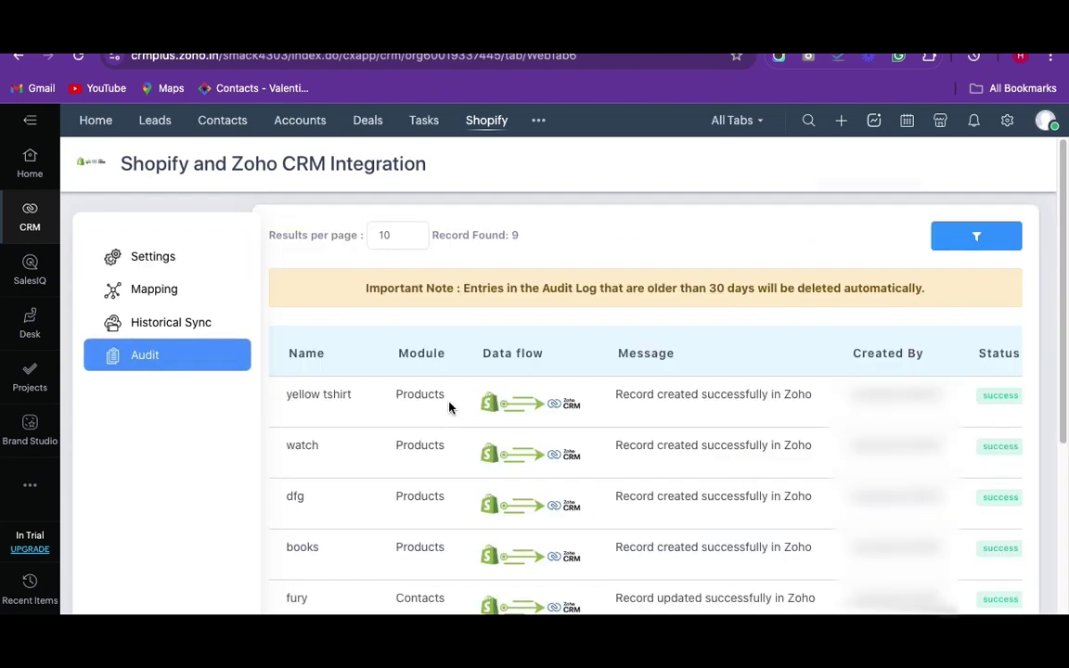
scroll(648, 490, down, 4)
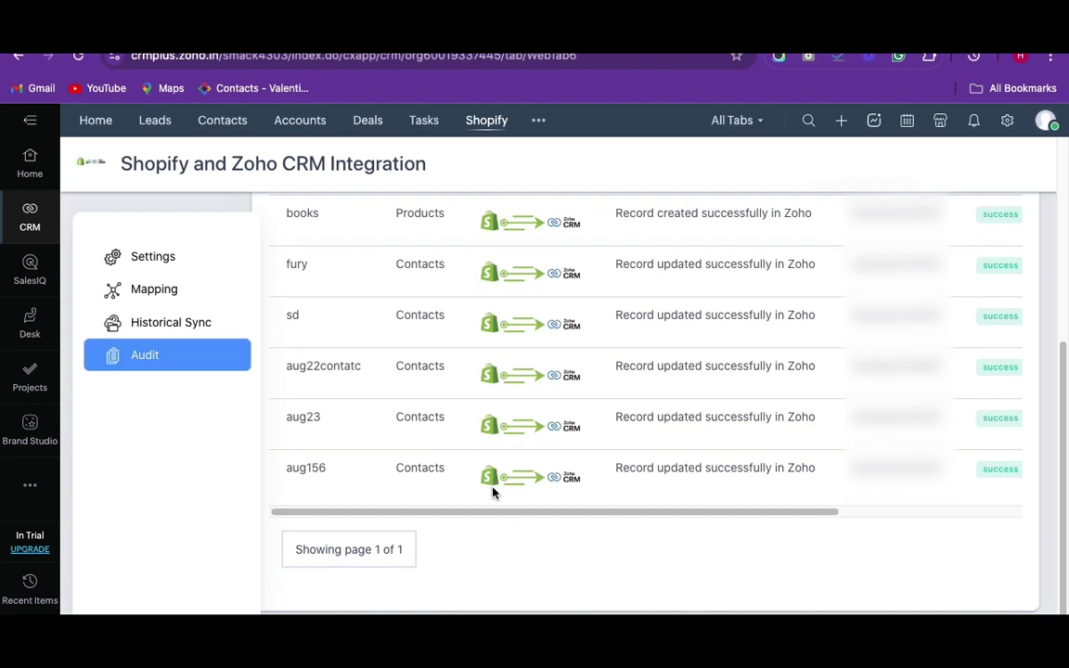
drag(470, 512, 635, 527)
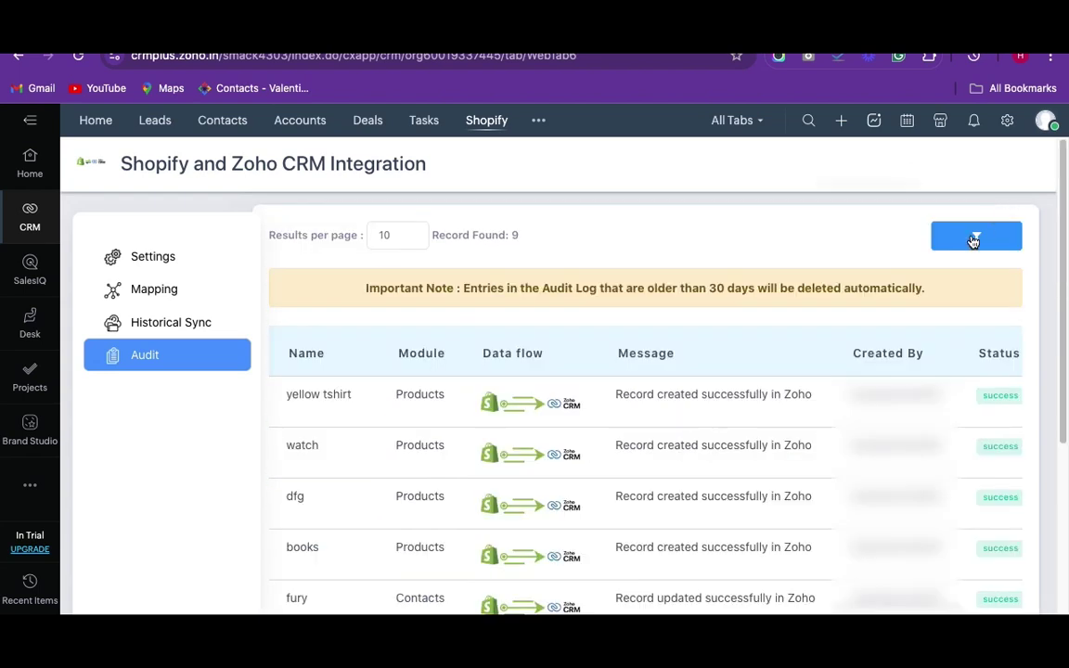
Filter the audit log to dates from 18/09/2024 to 19/09/2024
click(973, 238)
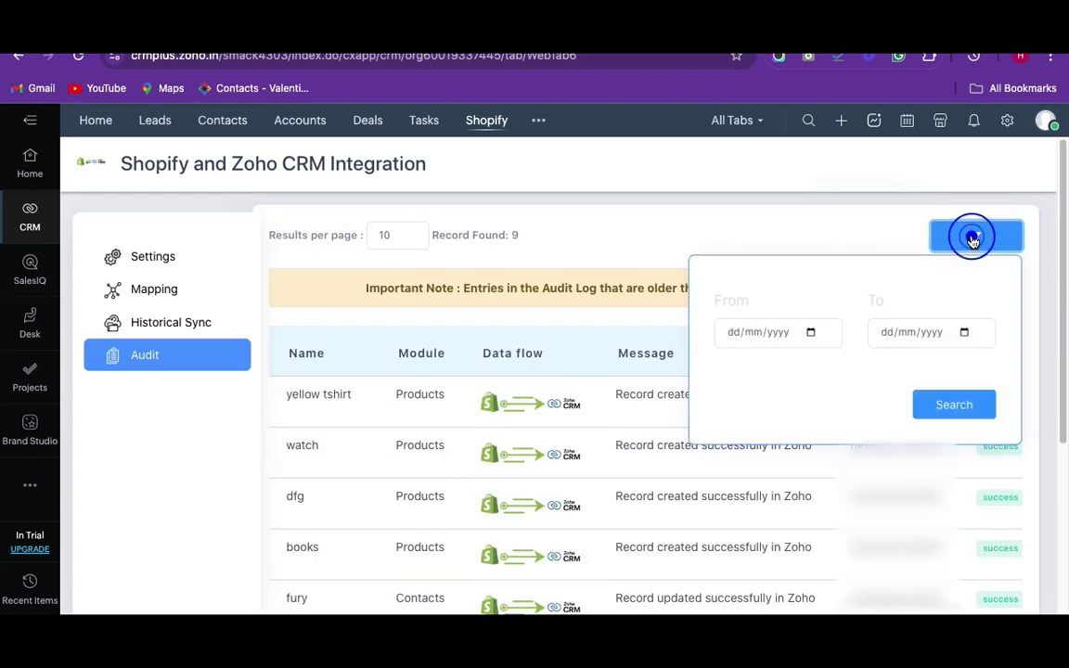
click(811, 331)
click(802, 469)
click(965, 332)
click(971, 472)
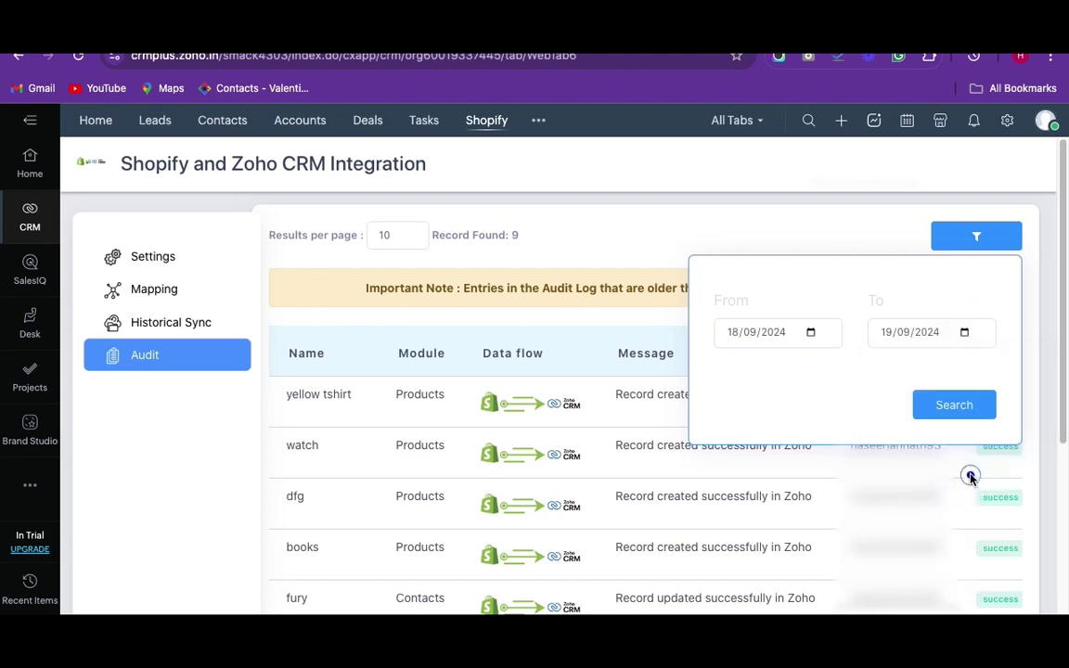
click(942, 405)
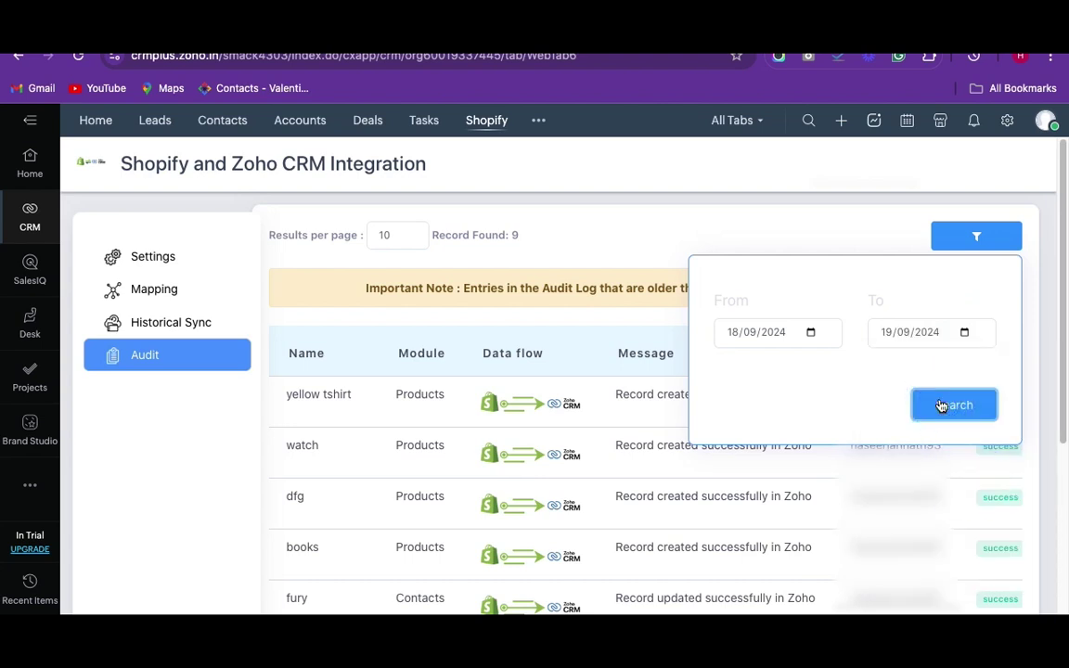
scroll(840, 602, down, 5)
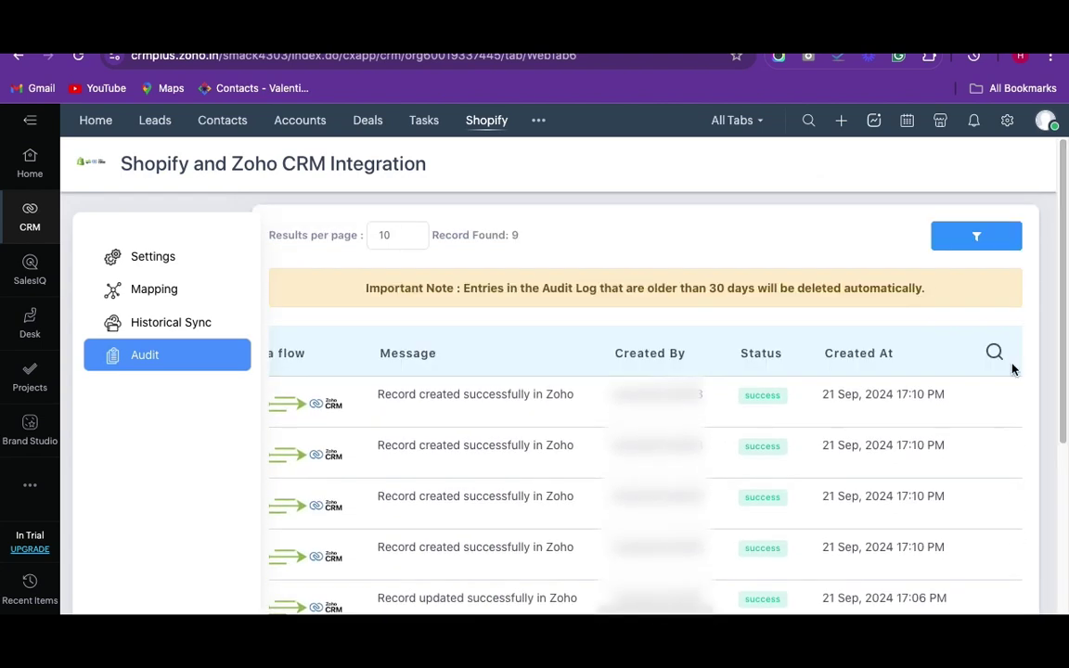
Search the audit log's Name column for 'fury' to show its single Contacts entry
click(993, 359)
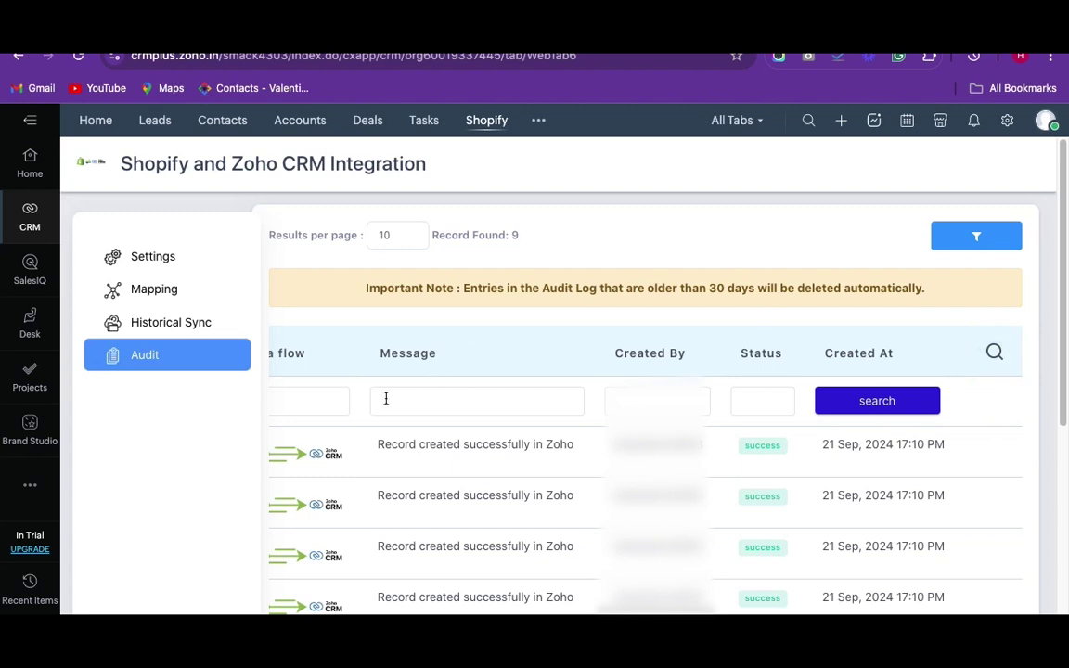
scroll(386, 397, left, 3)
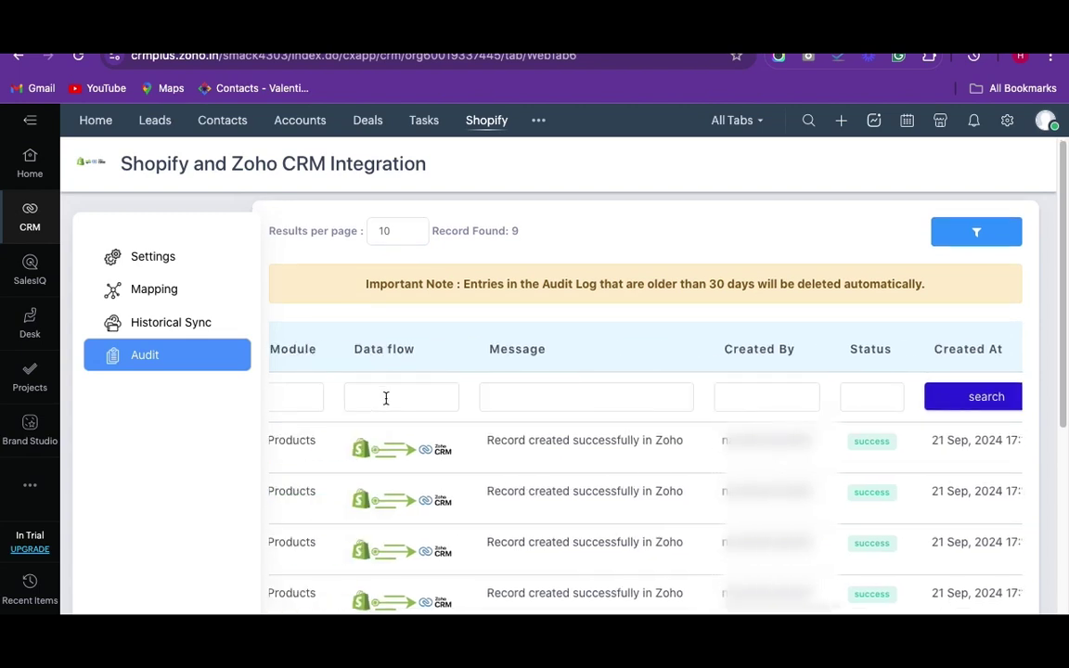
scroll(387, 398, left, 2)
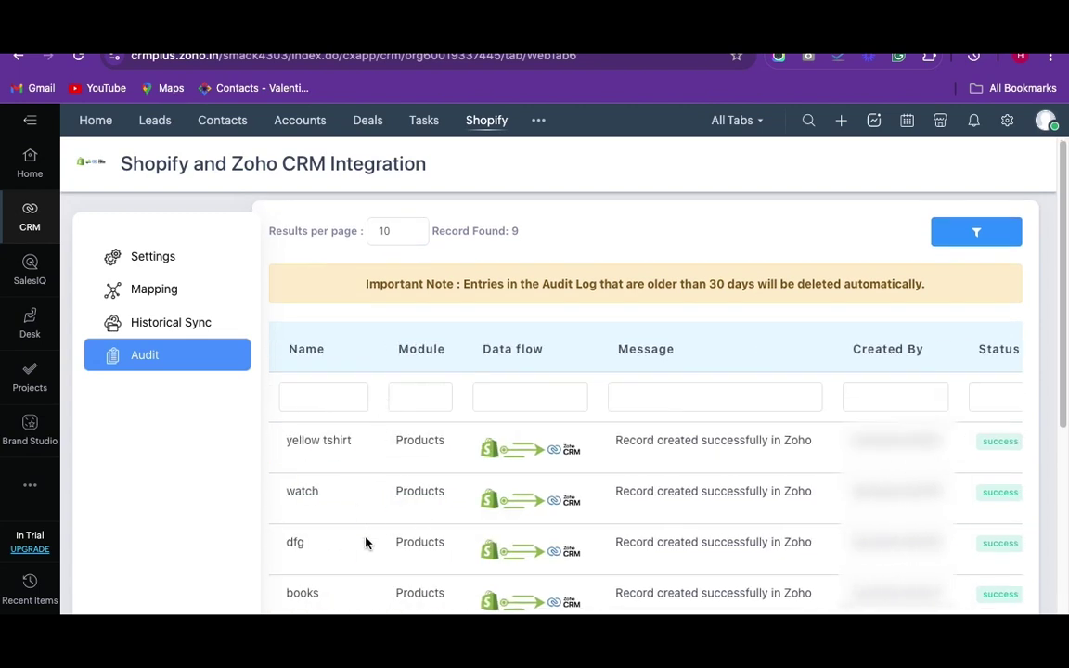
click(327, 409)
text(fury)
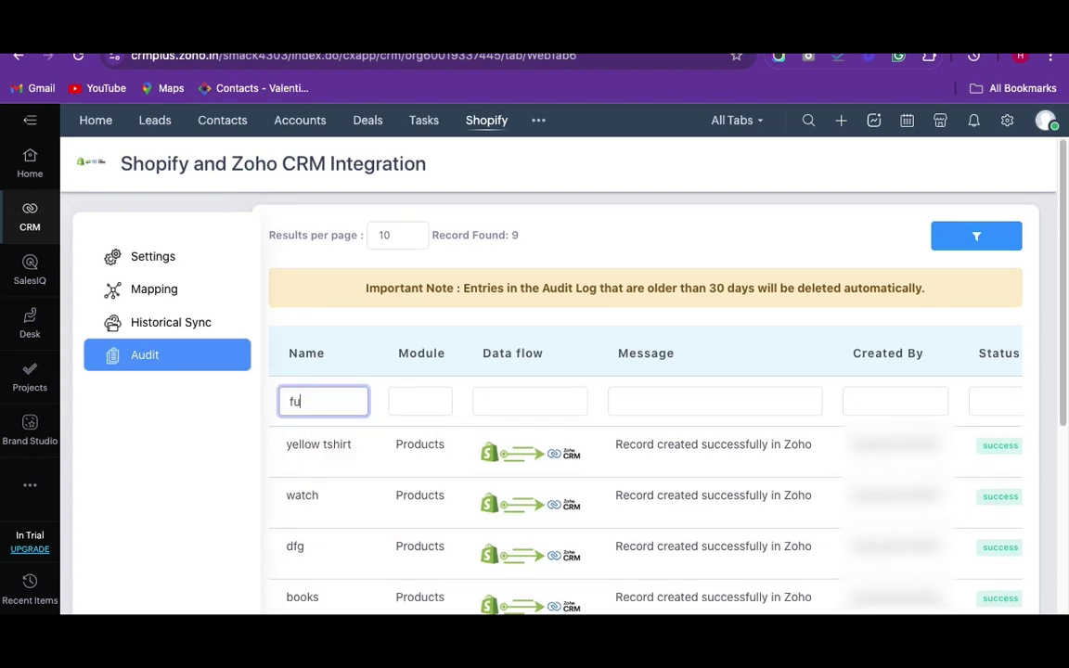
click(306, 406)
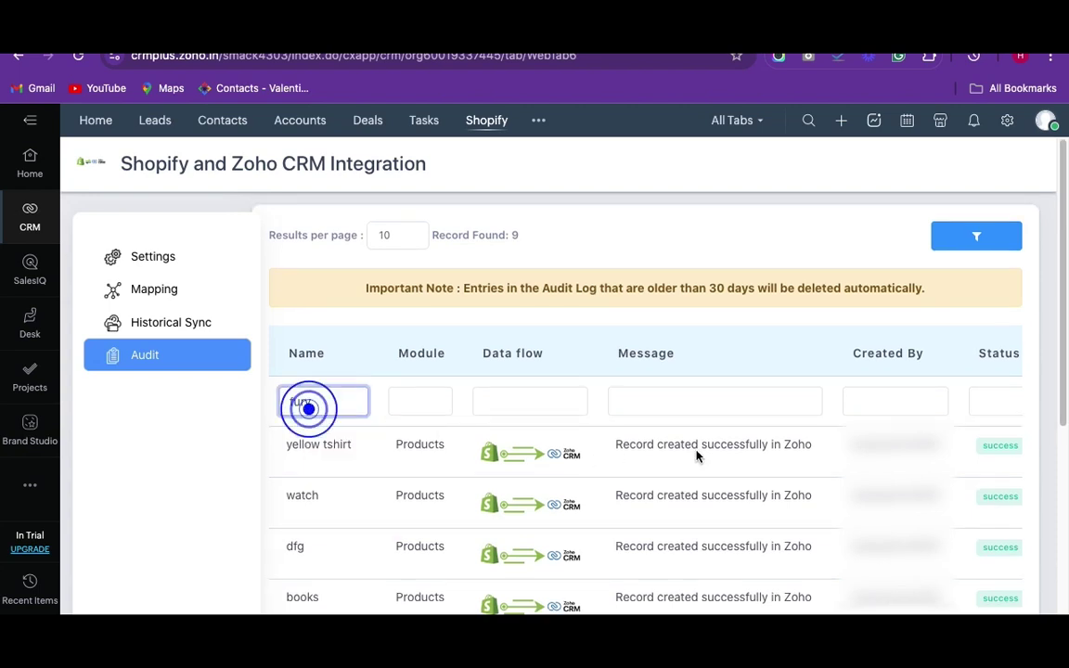
scroll(305, 406, right, 5)
click(889, 404)
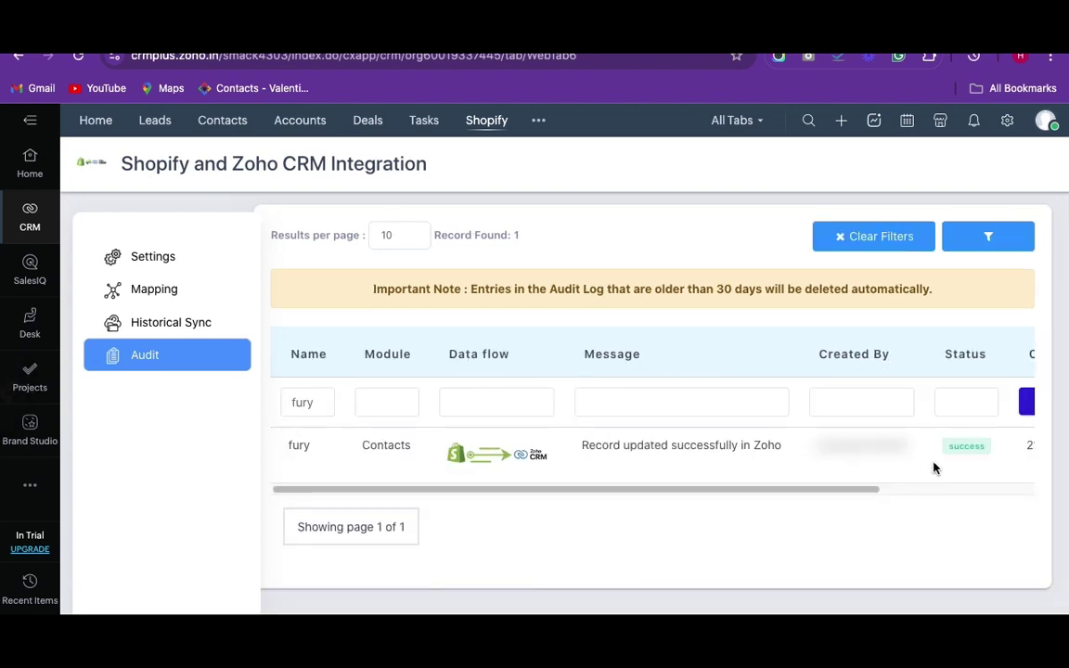
Clear the name filter so all 9 audit records are listed again
scroll(999, 465, right, 5)
scroll(999, 466, left, 5)
click(869, 235)
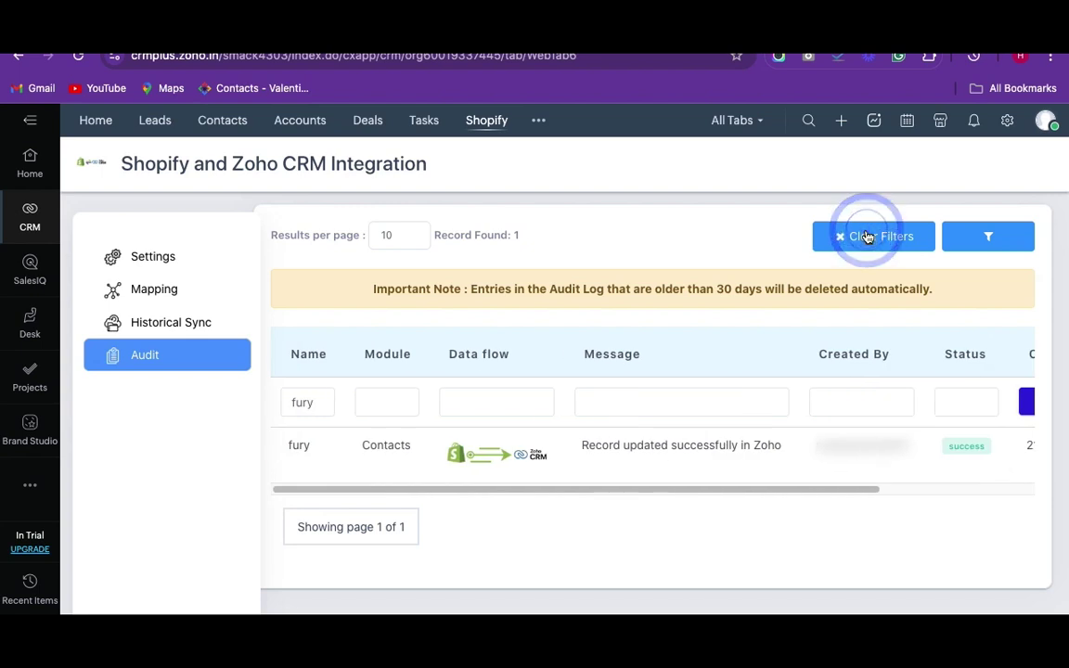